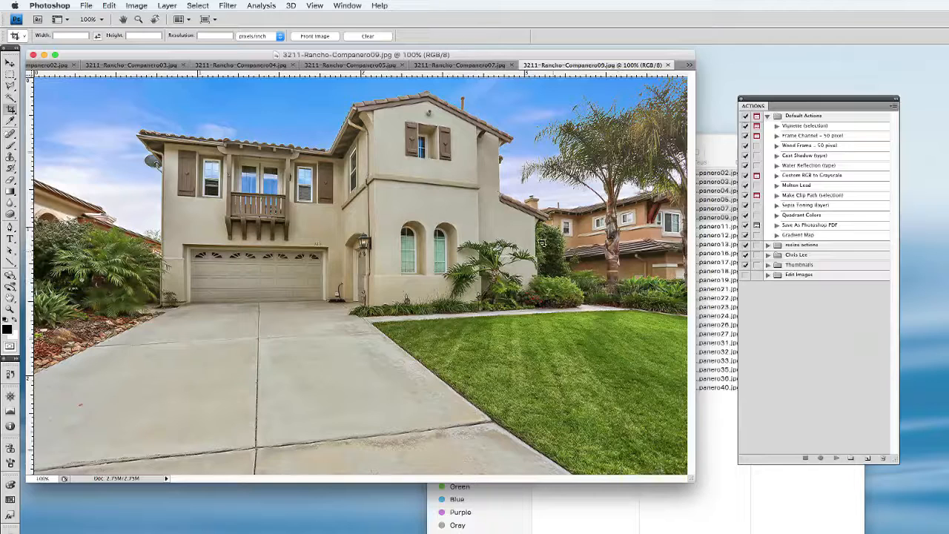
left_click(347, 5)
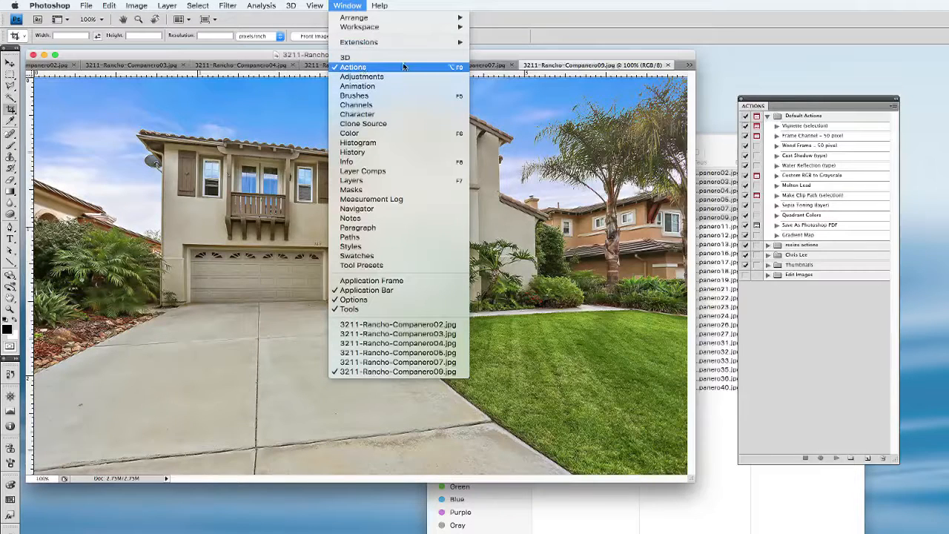
left_click(187, 291)
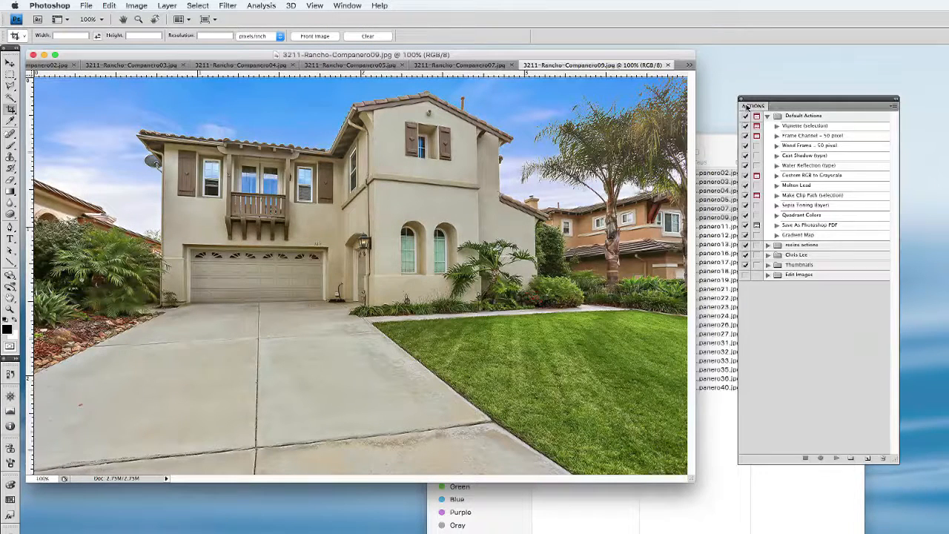
left_click_drag(744, 106, 739, 93)
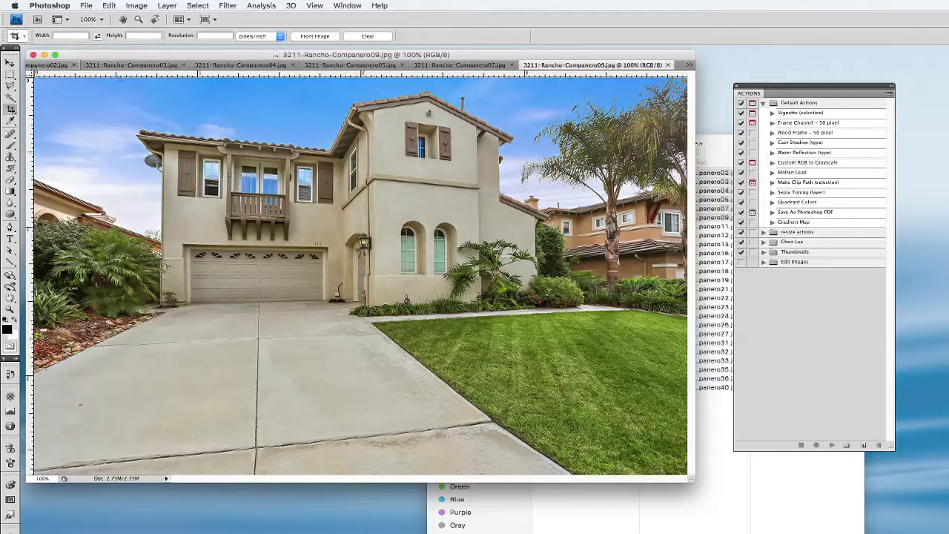
left_click(688, 66)
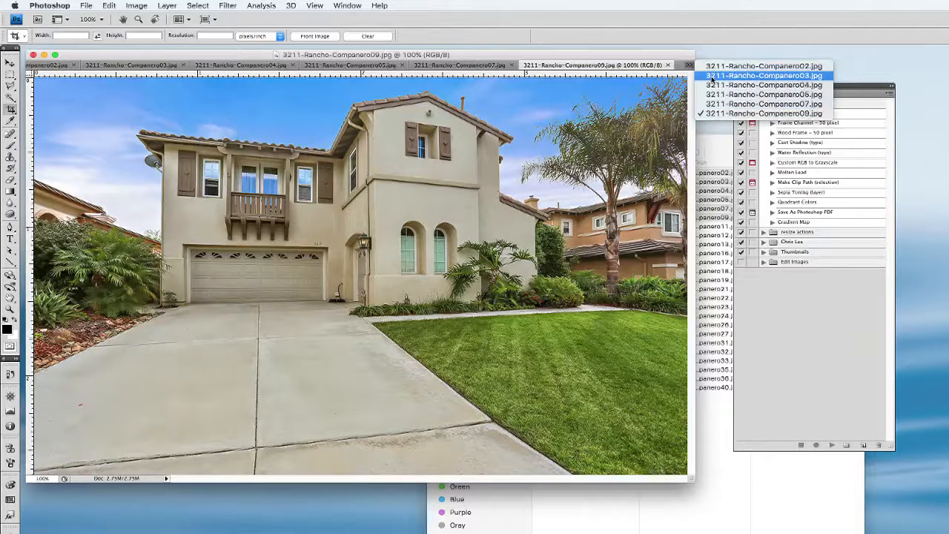
left_click(568, 87)
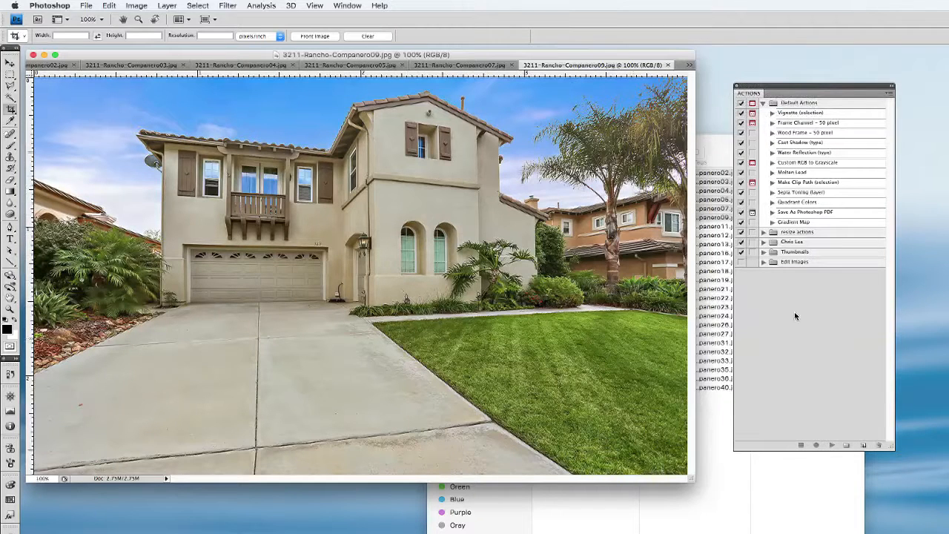
Create a new action named "resize to 1000px wide" in the Edit Images set and start recording it
left_click(863, 445)
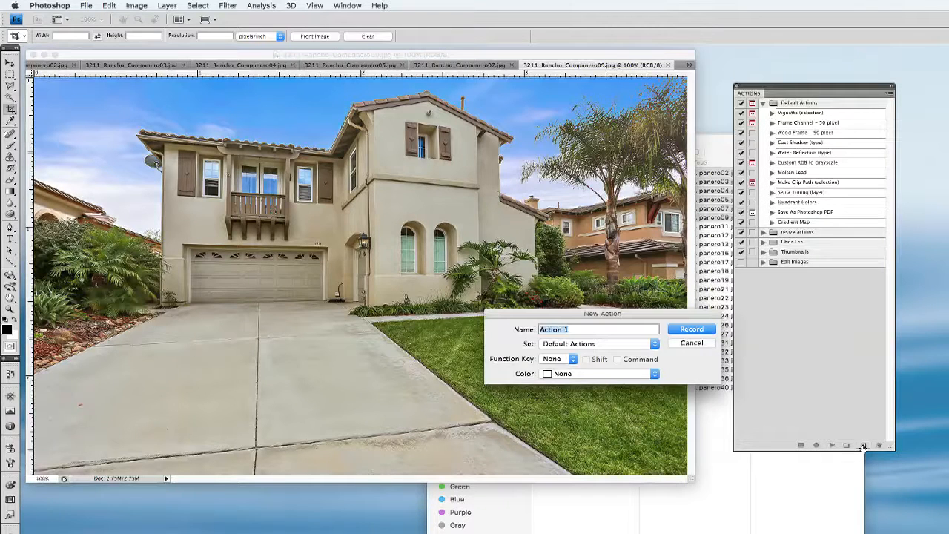
type("resize to 1000px wide")
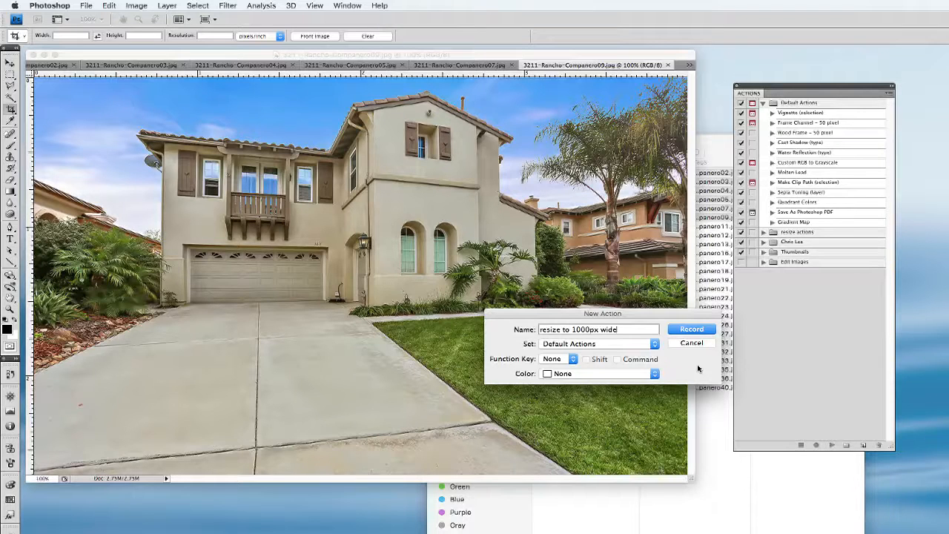
left_click(619, 342)
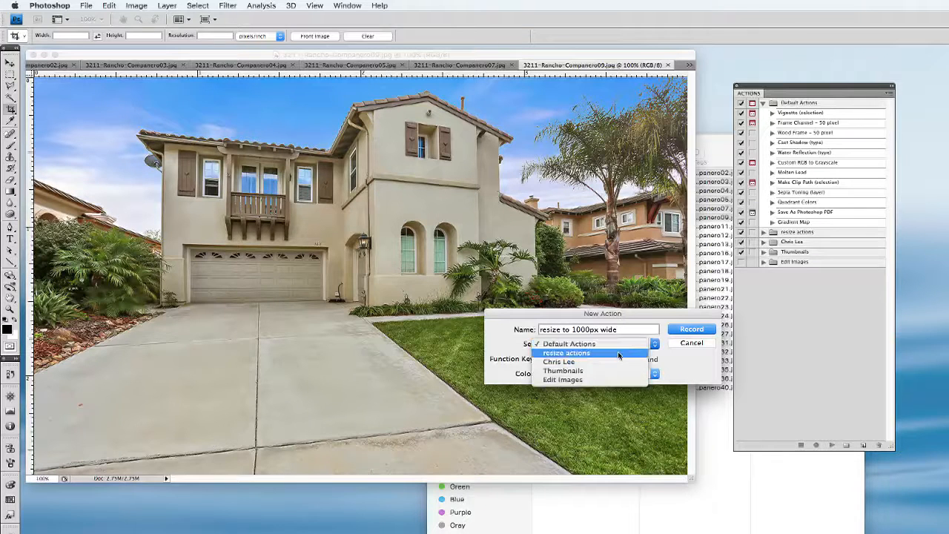
left_click(623, 380)
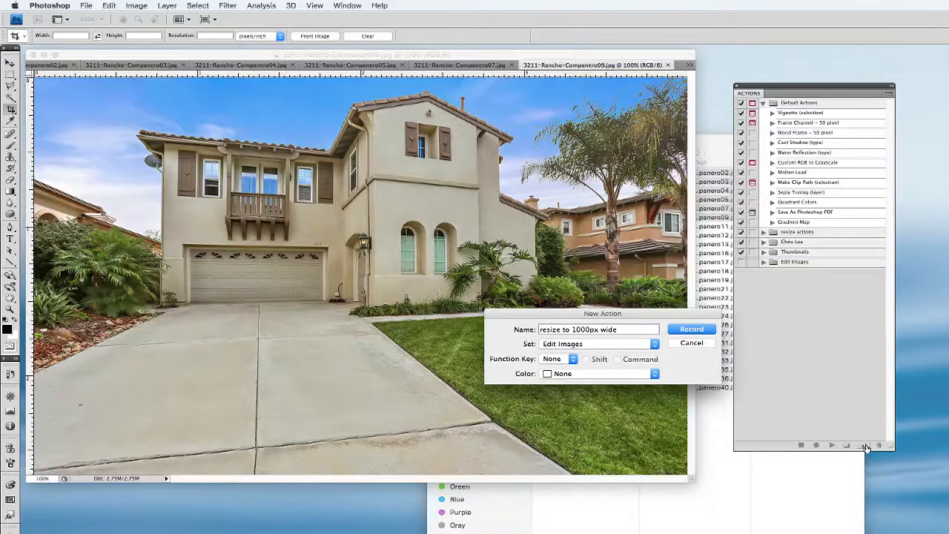
left_click(564, 360)
left_click(698, 379)
left_click(641, 380)
left_click(641, 377)
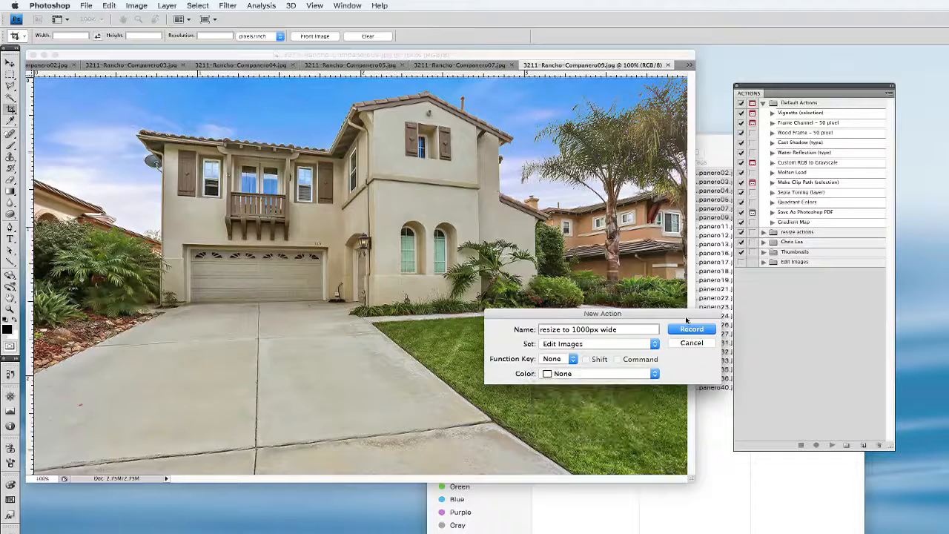
left_click(688, 330)
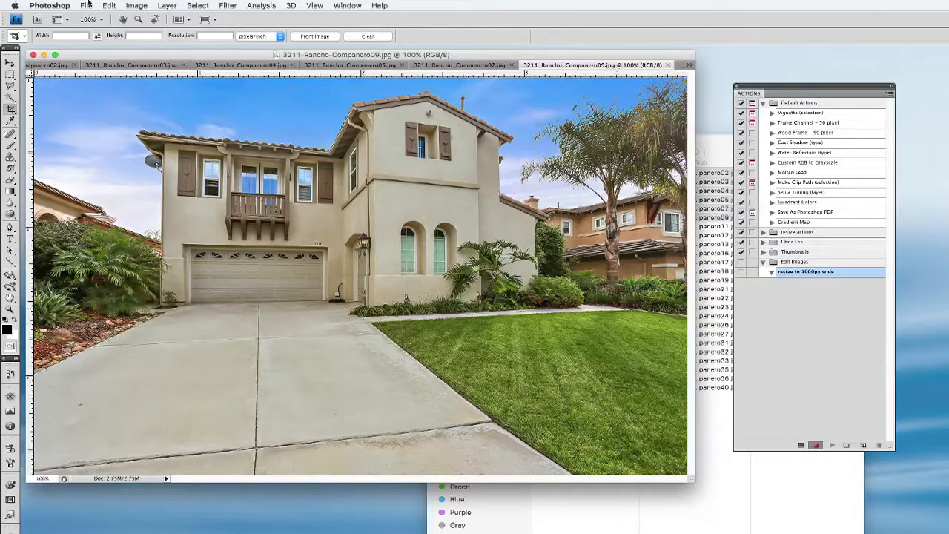
In the Image Size settings, turn off resampling and set the resolution to 72 pixels/inch
left_click(132, 5)
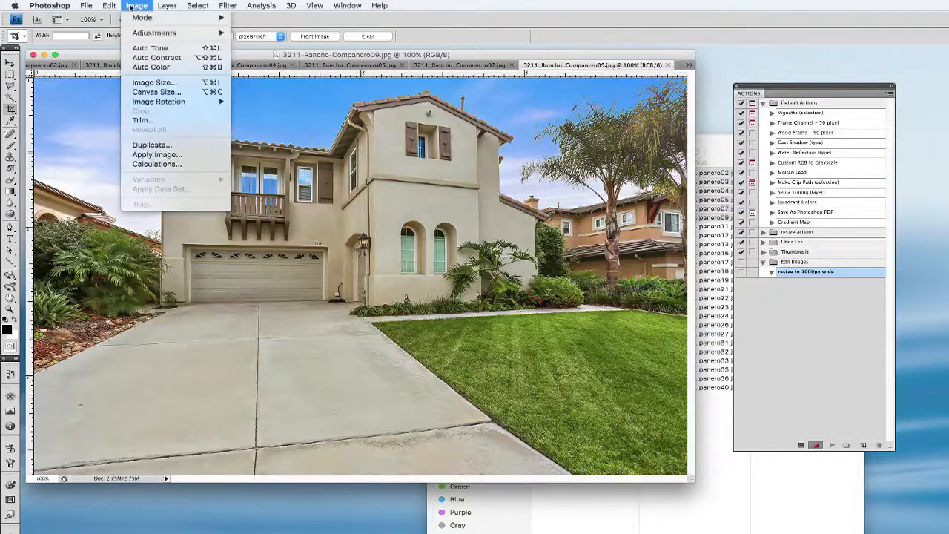
left_click(160, 85)
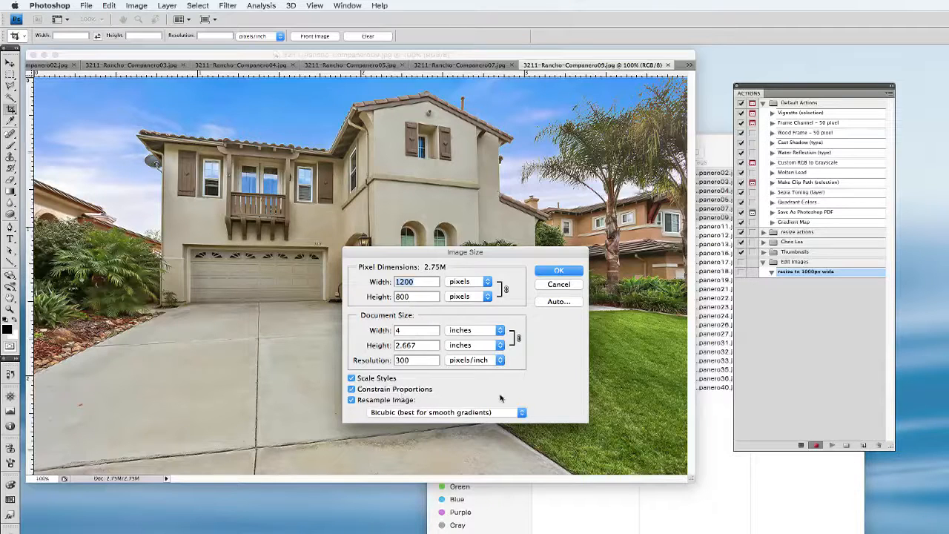
left_click(410, 361)
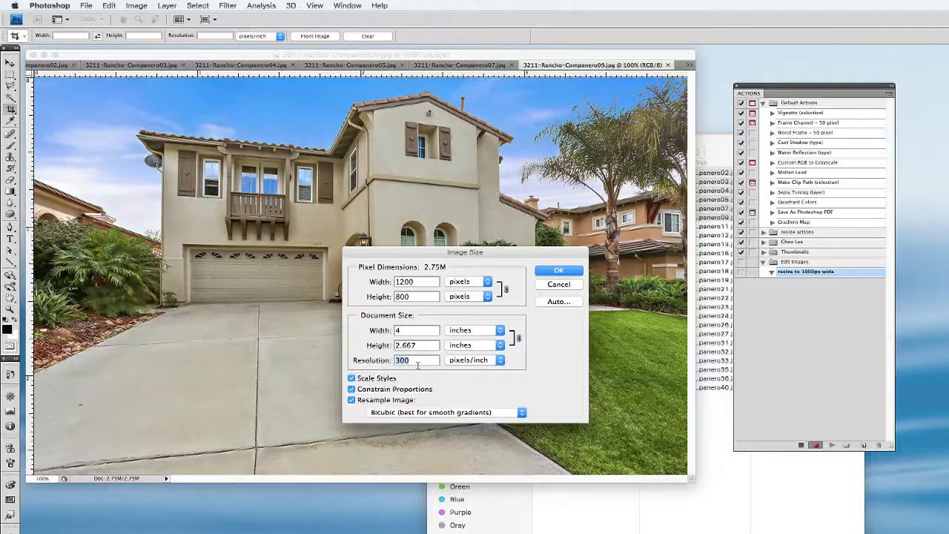
left_click(352, 401)
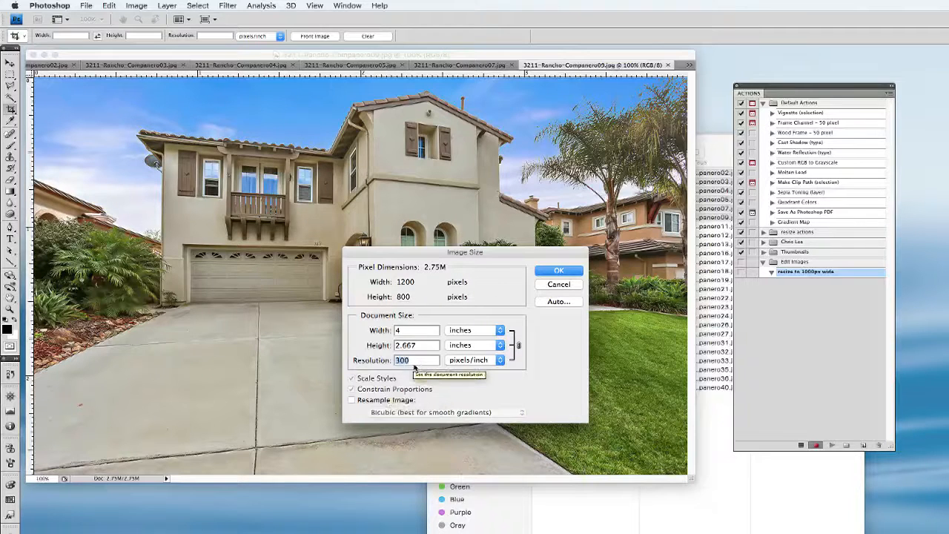
type("72")
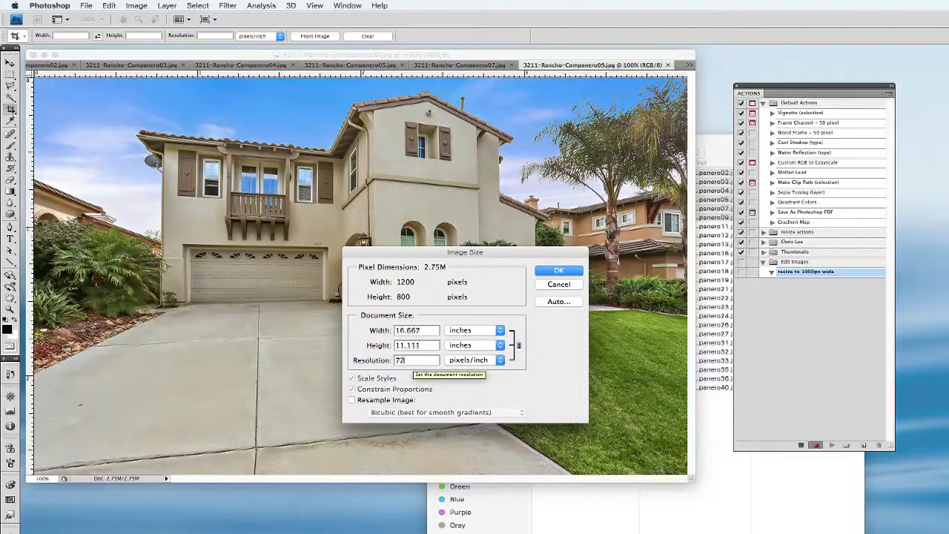
Turn resampling back on, set the pixel width to 1000 and apply the new image size
left_click(352, 400)
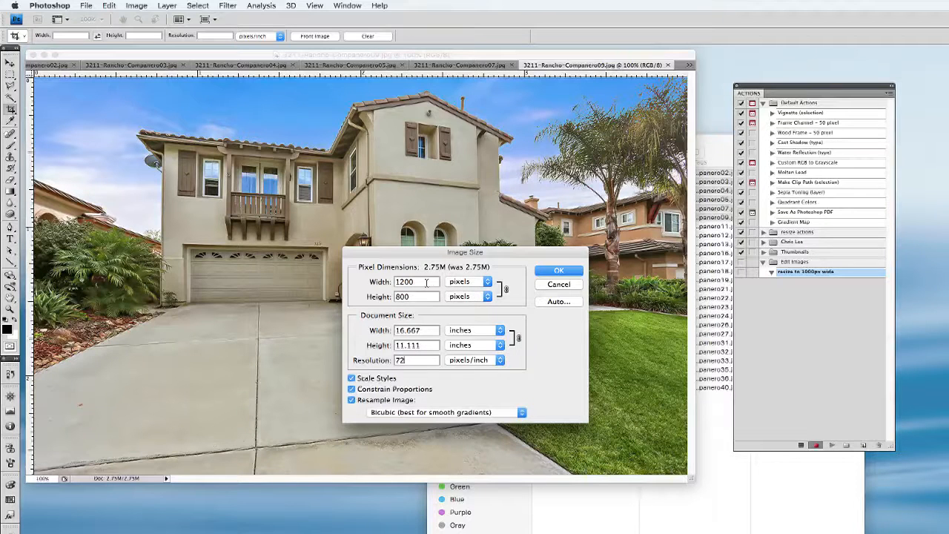
left_click_drag(426, 283, 396, 282)
type("1000")
left_click(558, 272)
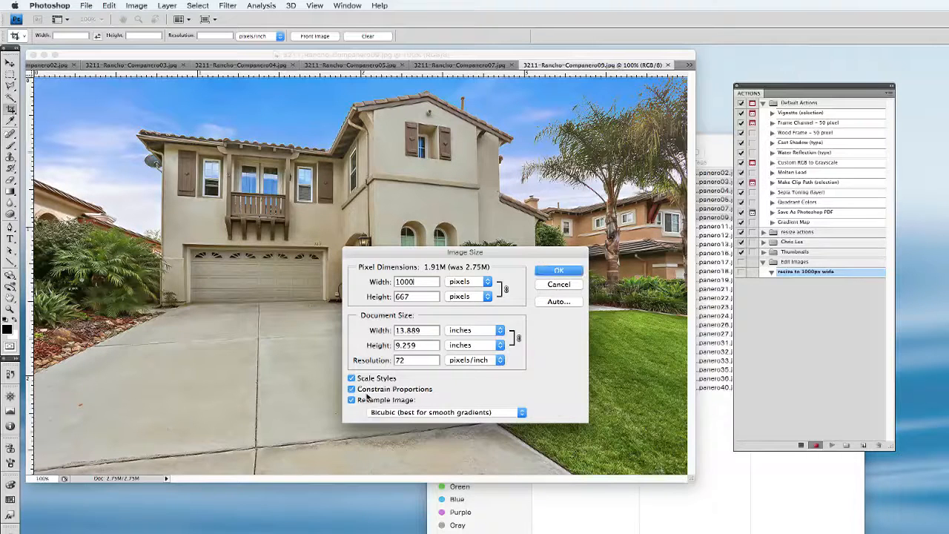
left_click(558, 272)
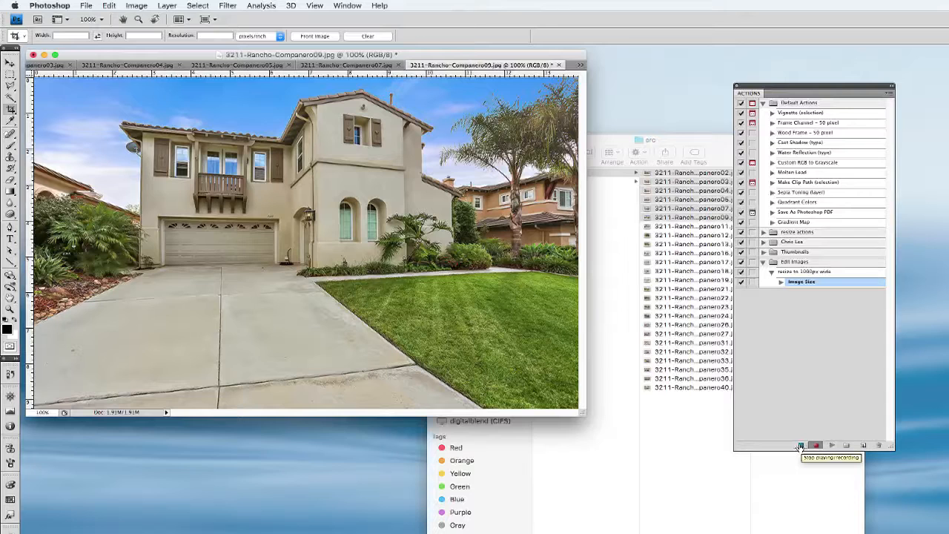
Apply the basic Sharpen filter to the resized house photo
left_click(229, 7)
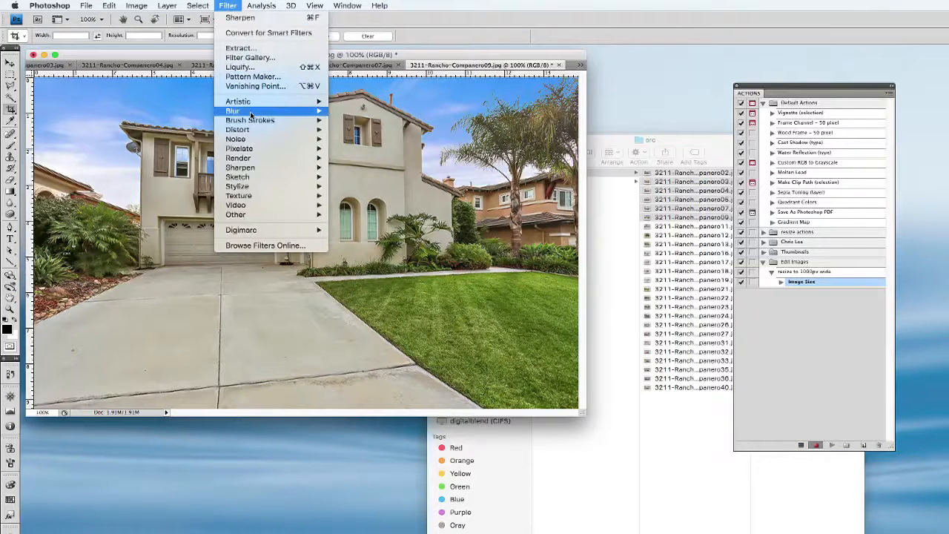
mouse_move(252, 113)
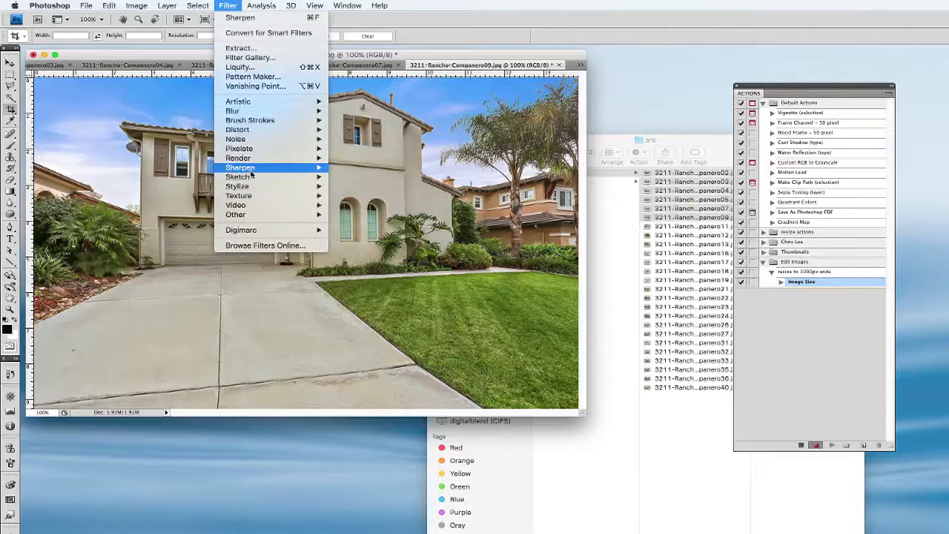
mouse_move(250, 169)
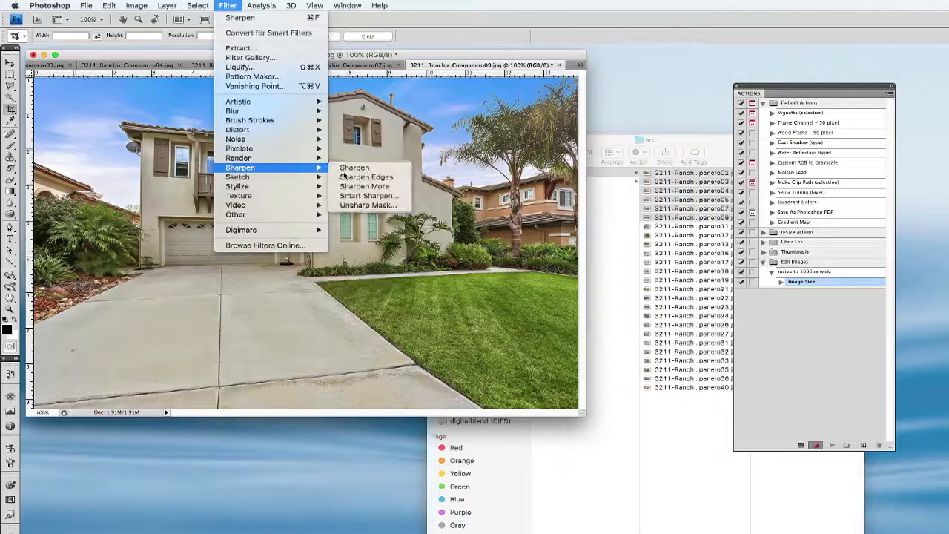
left_click(397, 168)
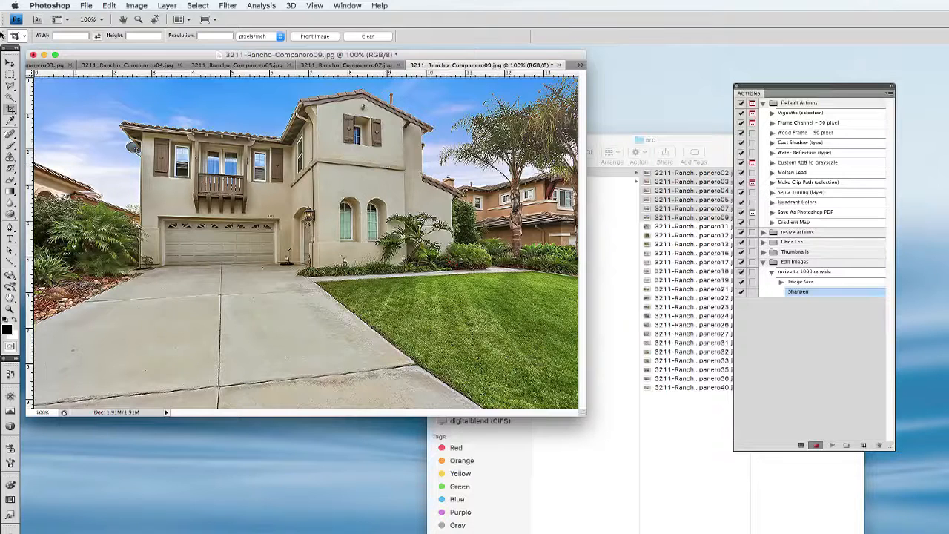
Stop recording the action and collapse its list of recorded commands within the Edit Images set
left_click(802, 444)
left_click(763, 263)
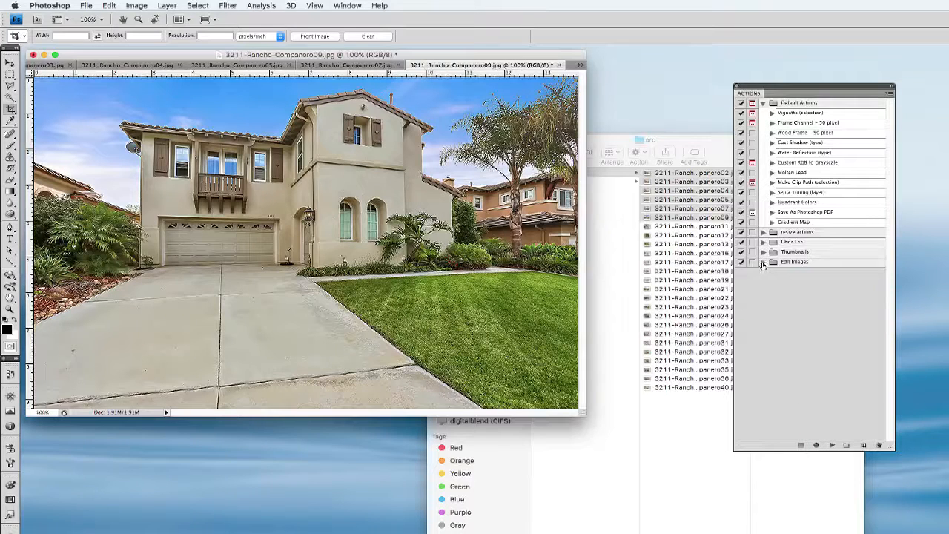
left_click(763, 262)
left_click(772, 272)
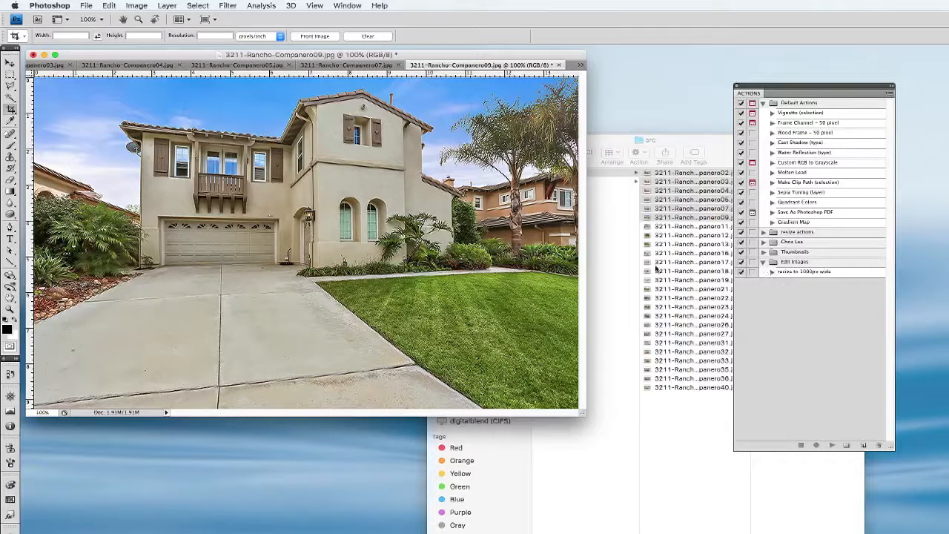
Open the Batch automation and choose the Edit Images set with the "resize to 1000px wide" action
left_click(85, 6)
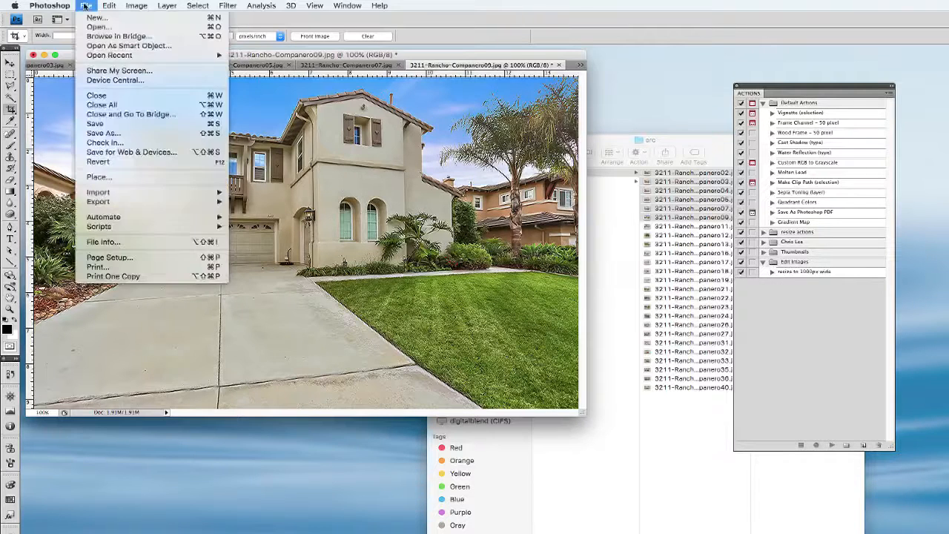
mouse_move(118, 204)
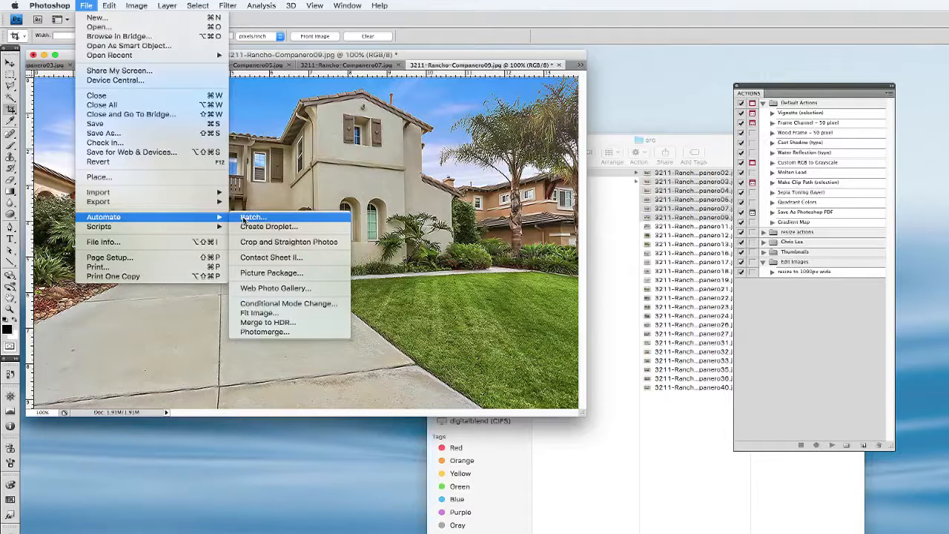
left_click(244, 217)
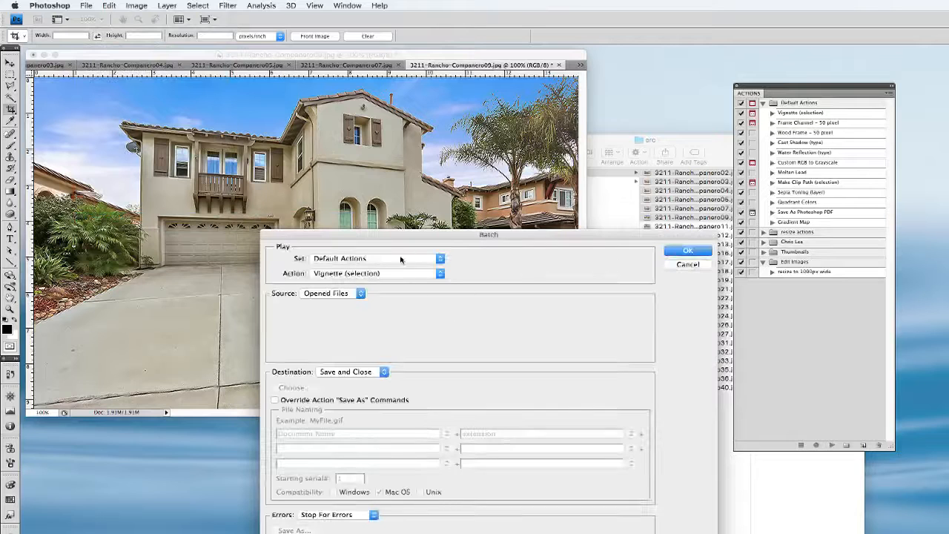
left_click(401, 258)
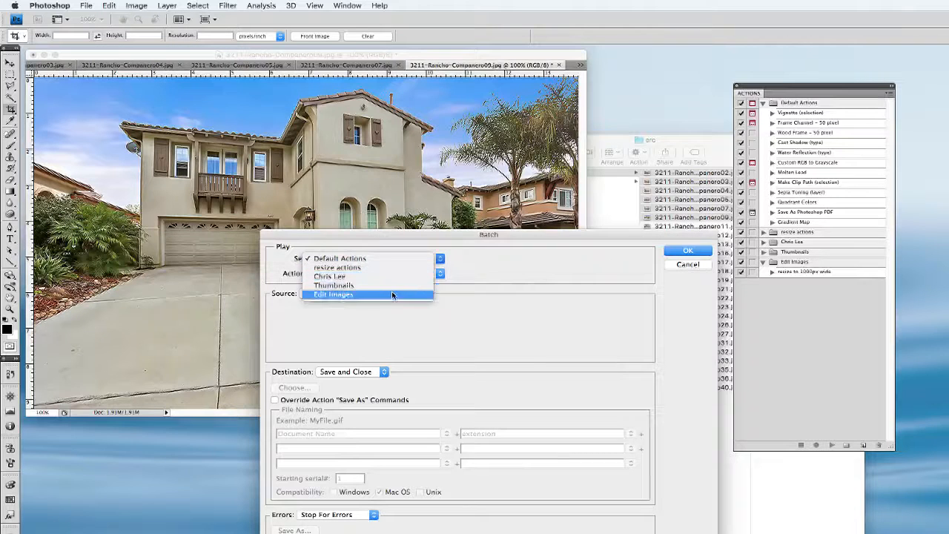
left_click(392, 295)
left_click(397, 274)
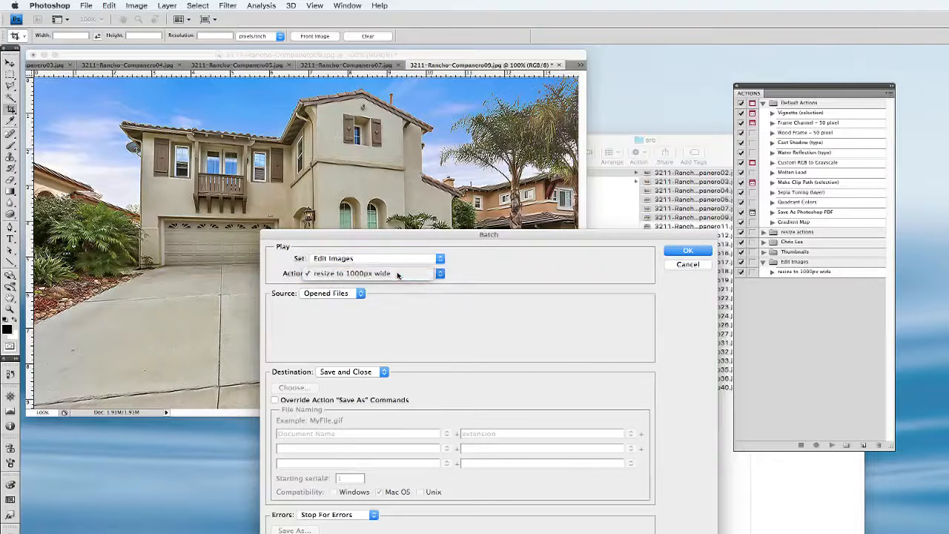
left_click(397, 274)
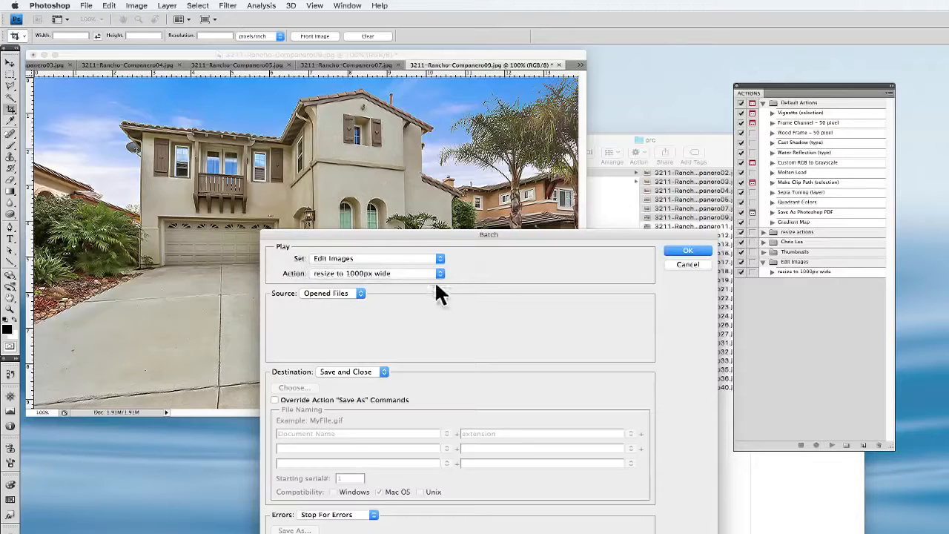
Keep Opened Files as the batch source, set the destination to None and run the batch
left_click(343, 296)
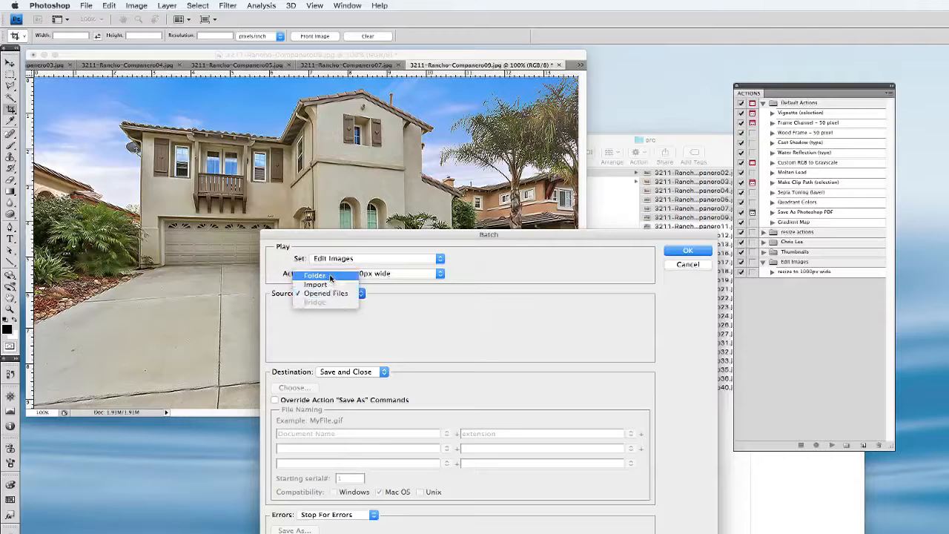
left_click(412, 330)
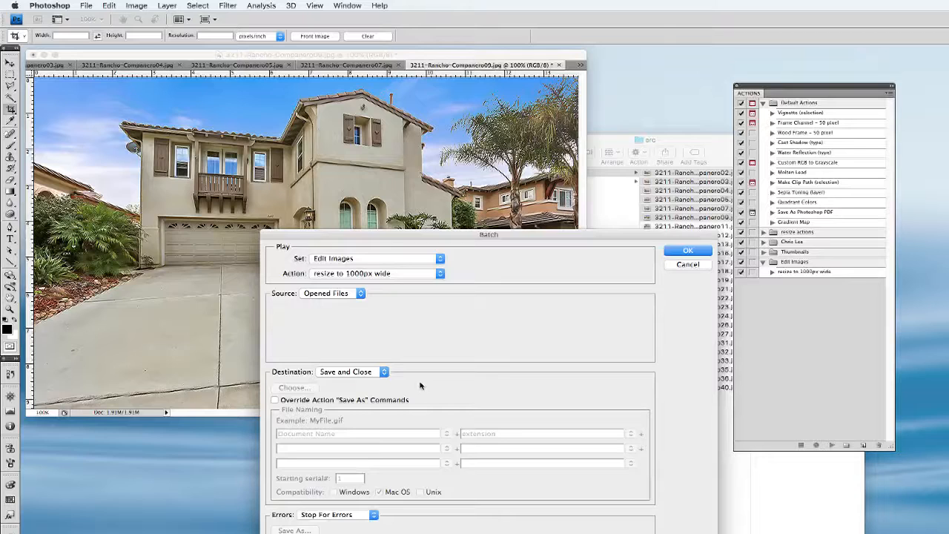
left_click(354, 375)
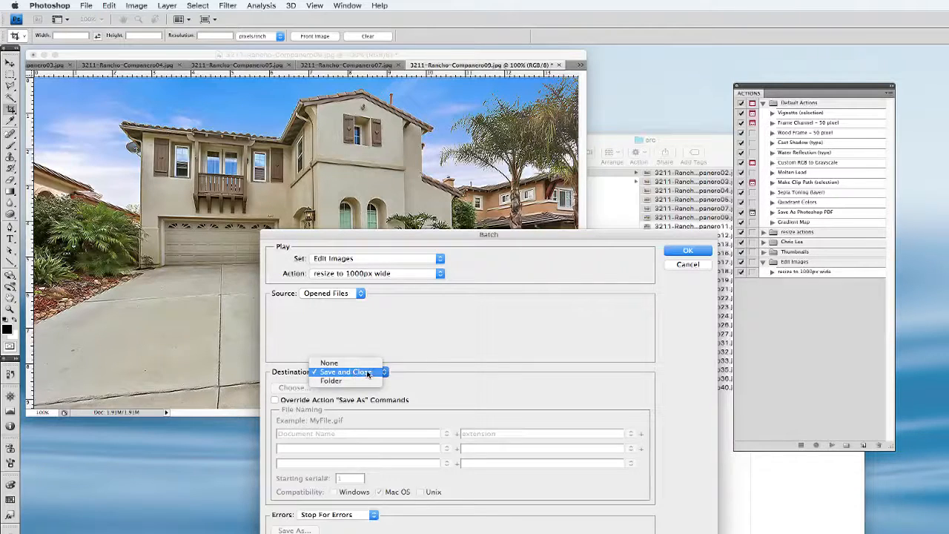
left_click(330, 364)
left_click(683, 252)
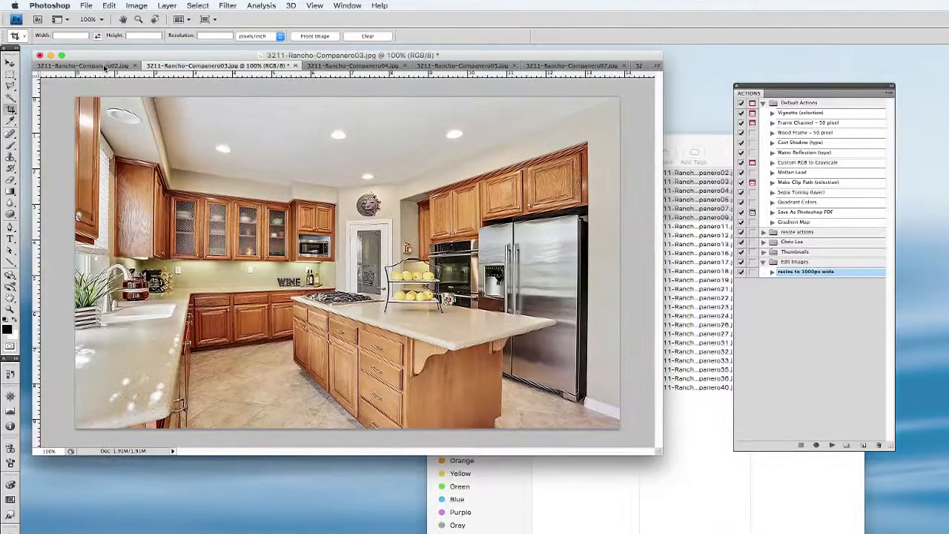
Check the batch-processed photos one by one, from the kitchen shots through the living room to the house exterior
left_click(138, 68)
left_click(201, 68)
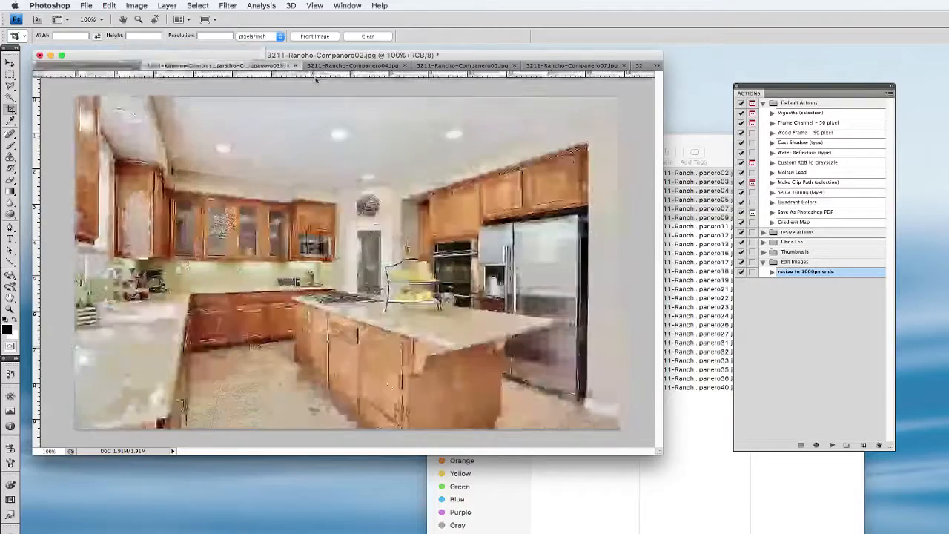
left_click(324, 68)
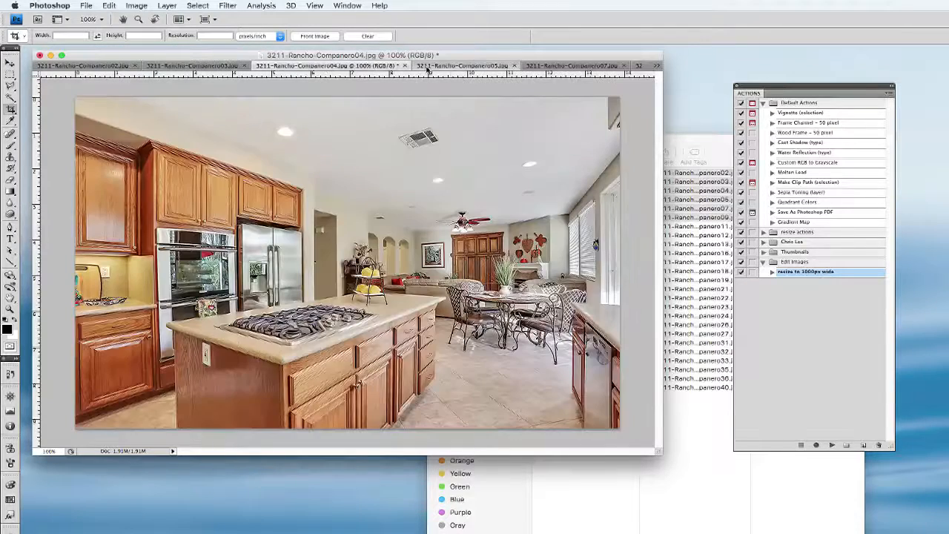
left_click(444, 68)
left_click(558, 67)
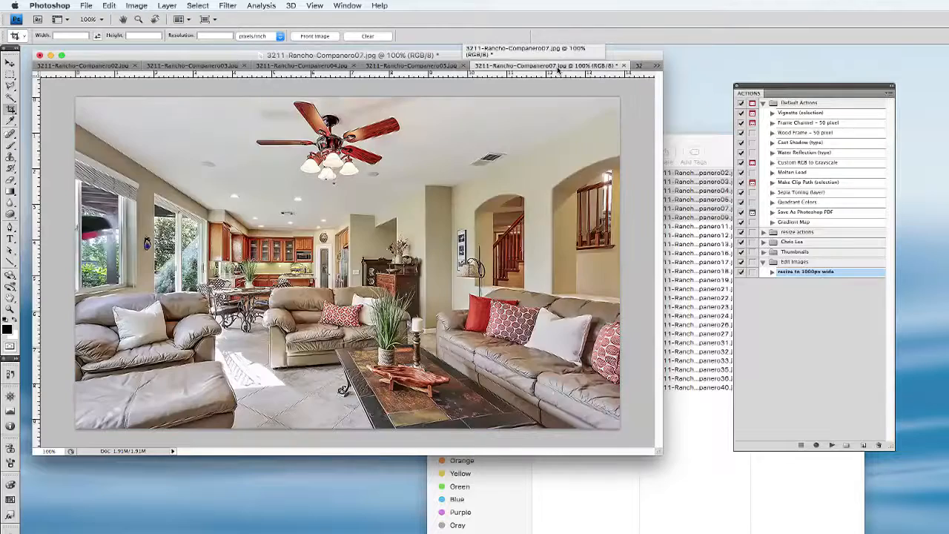
left_click(656, 65)
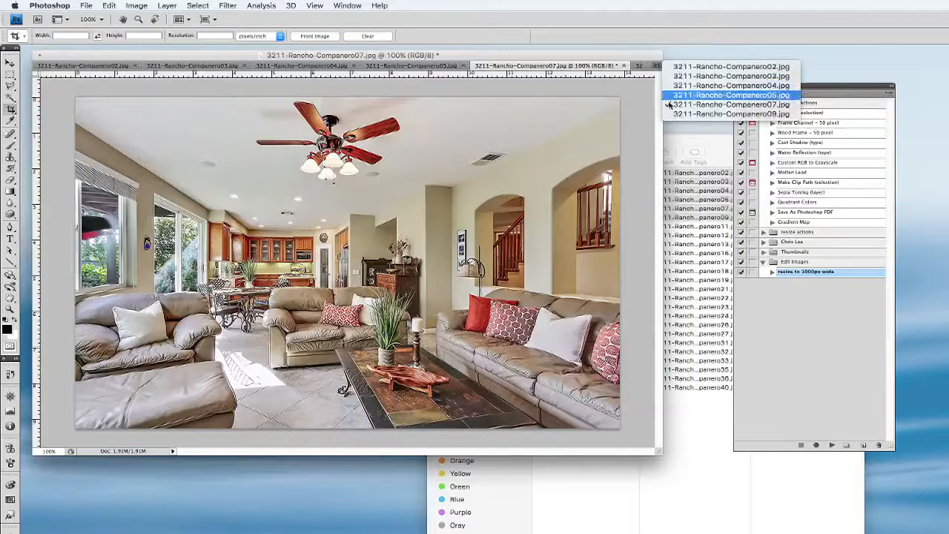
left_click(675, 118)
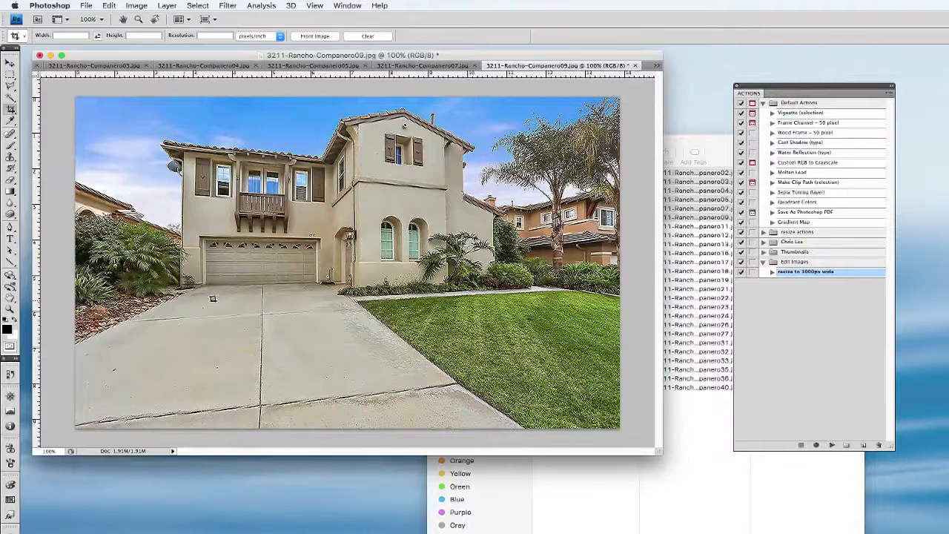
Start a new action and name it "save to web - quality 30"
left_click(789, 328)
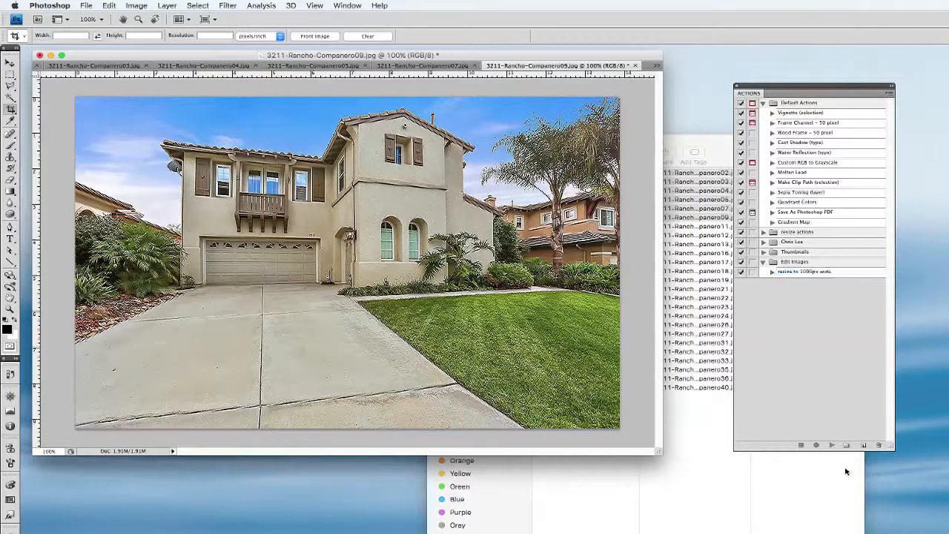
left_click(863, 446)
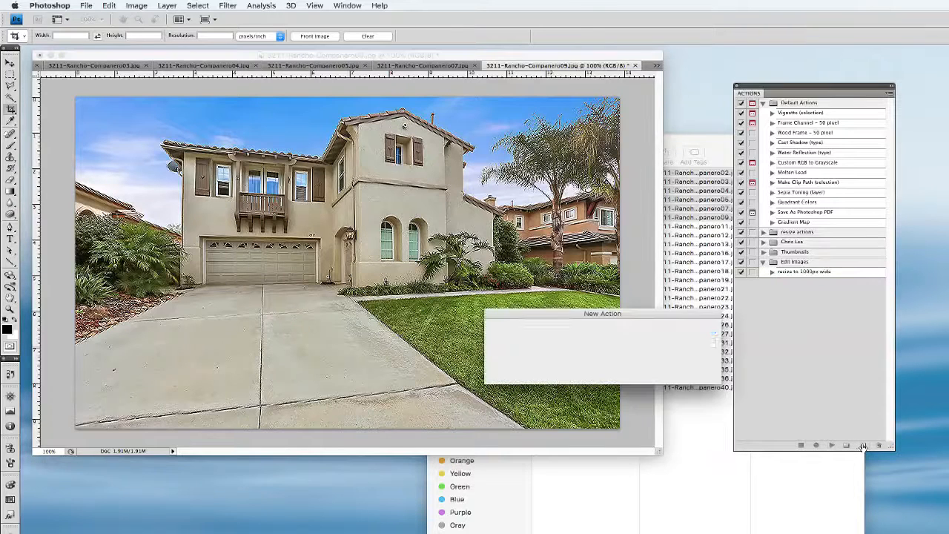
type("sav")
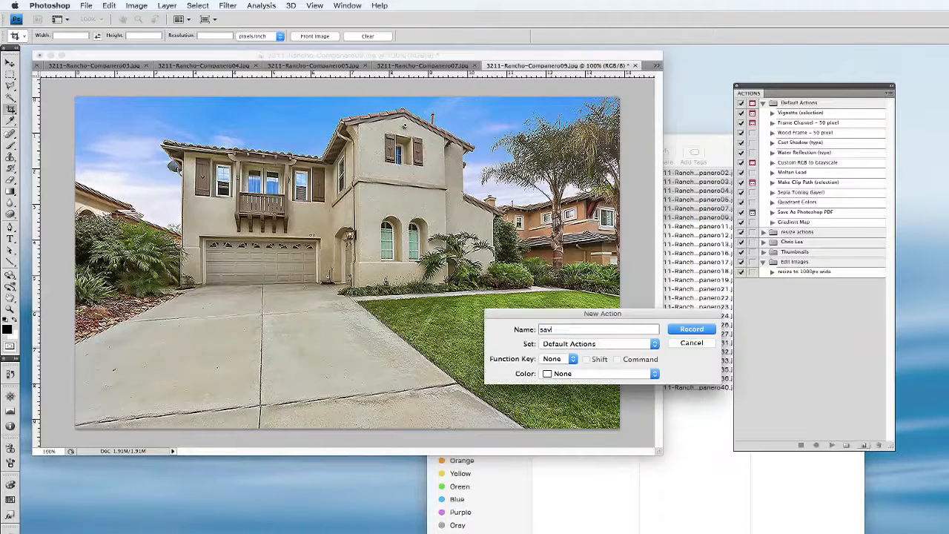
type("e to web - quality 30")
left_click_drag(634, 332, 589, 330)
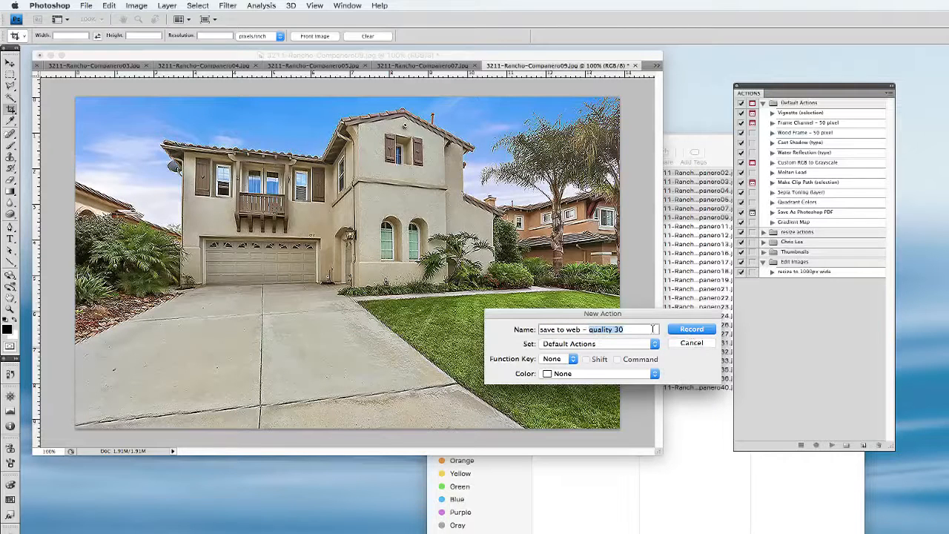
left_click(653, 330)
Assign the new action to the Edit Images set and start recording it
left_click(696, 332)
left_click(615, 349)
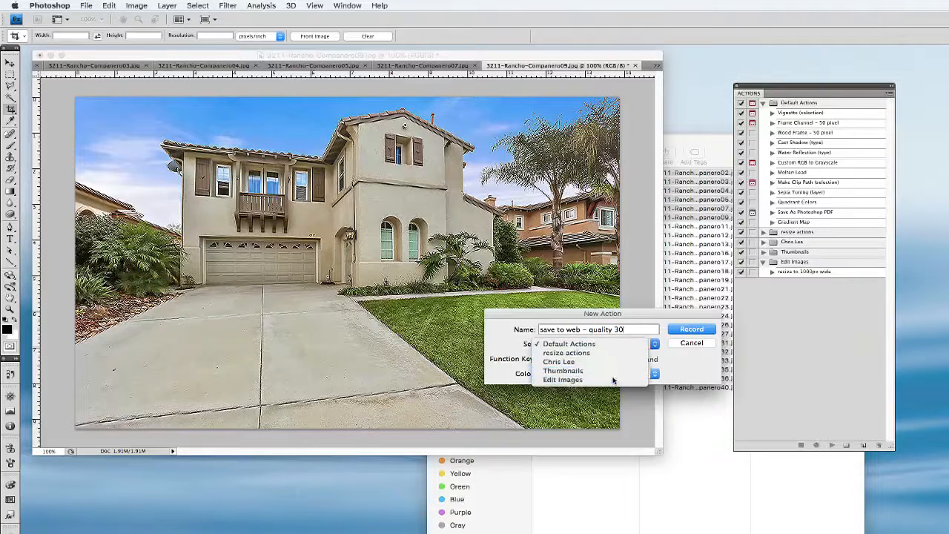
left_click(612, 379)
left_click(693, 330)
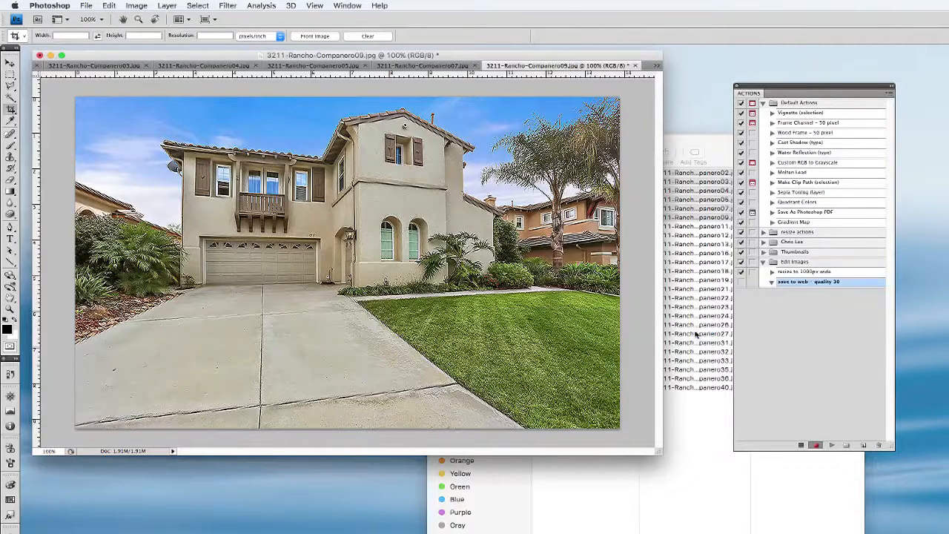
Open Save for Web & Devices for the house photo and compare the Original, Optimized and 2-Up previews
left_click(84, 5)
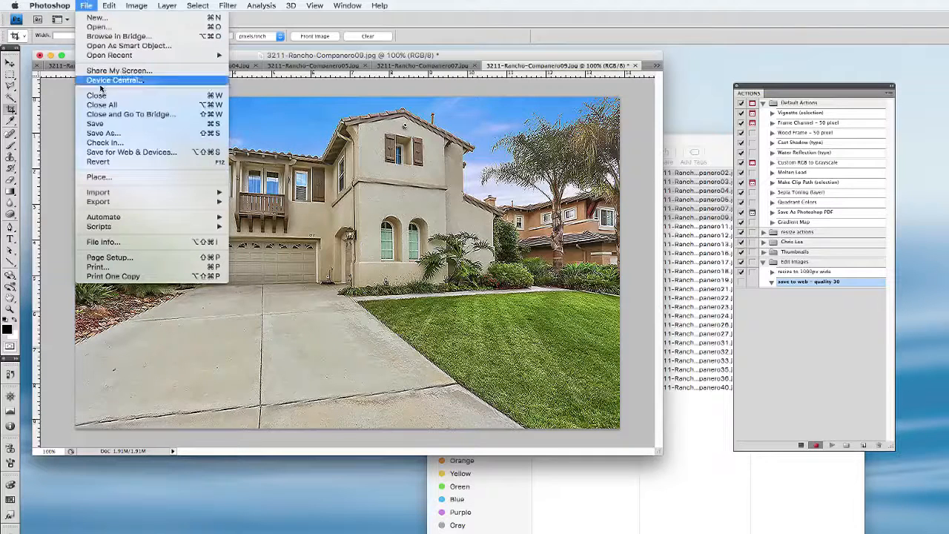
left_click(170, 154)
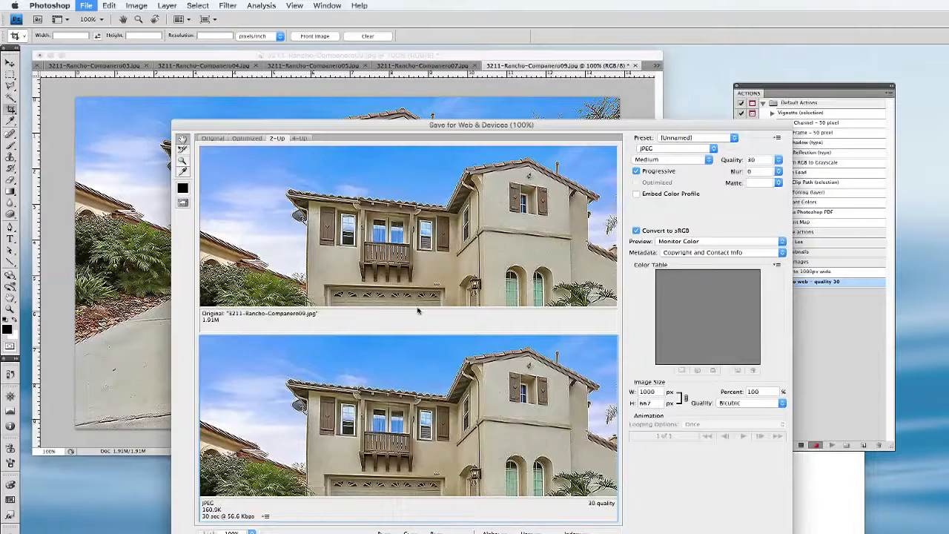
left_click(212, 139)
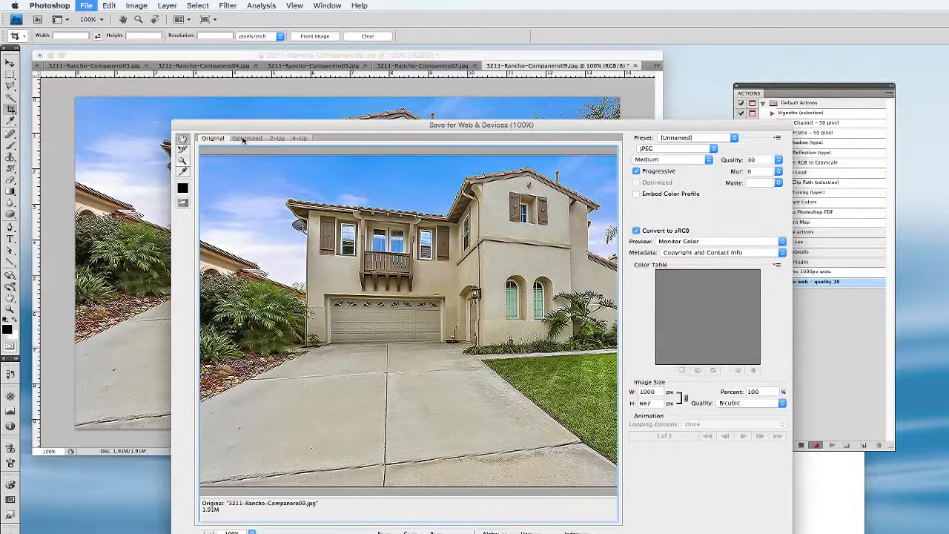
left_click(247, 139)
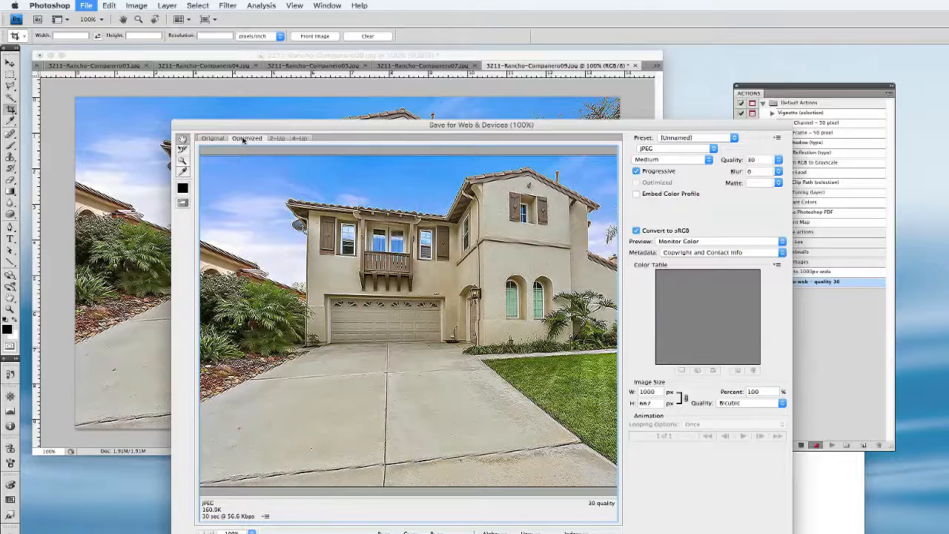
left_click(274, 139)
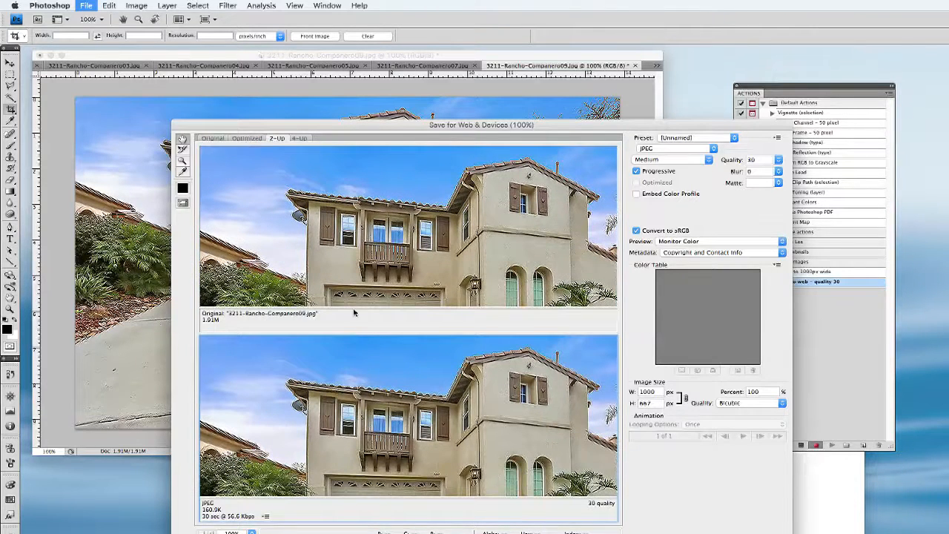
left_click(238, 140)
left_click(273, 140)
Try the JPEG High preset for the web export and switch the quality level to Medium
left_click(718, 138)
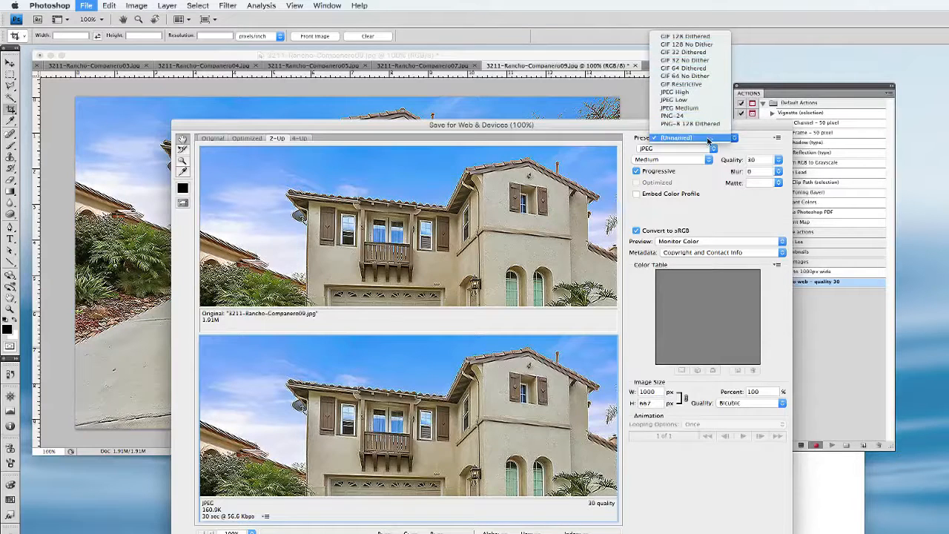
left_click(710, 197)
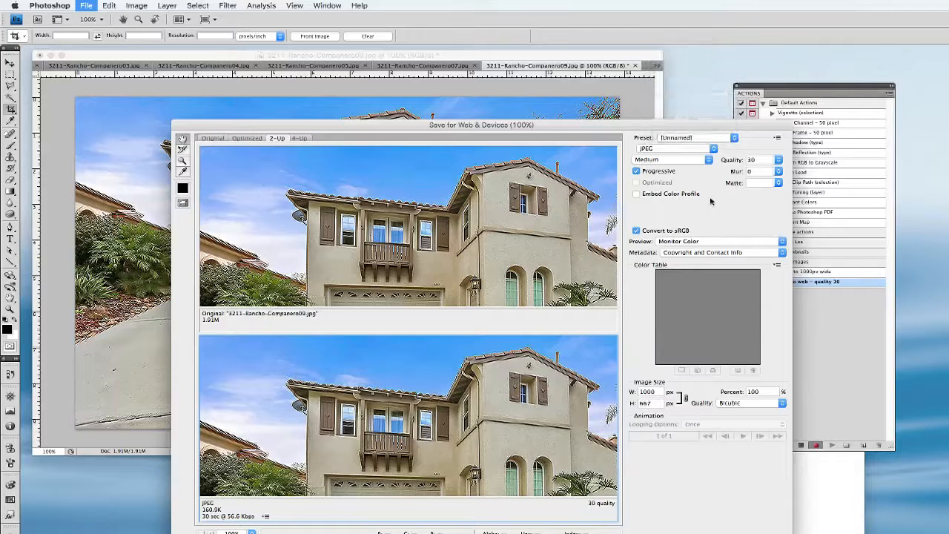
left_click(689, 138)
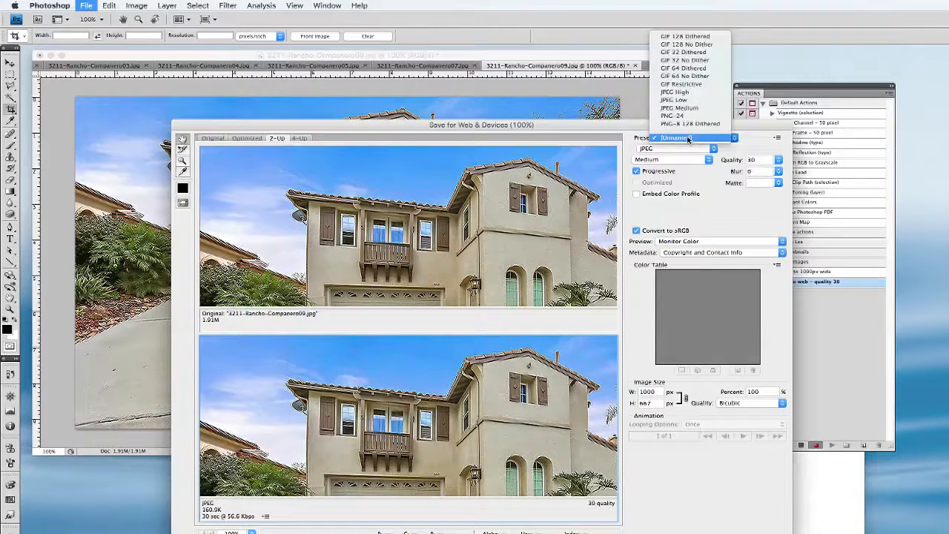
left_click(681, 92)
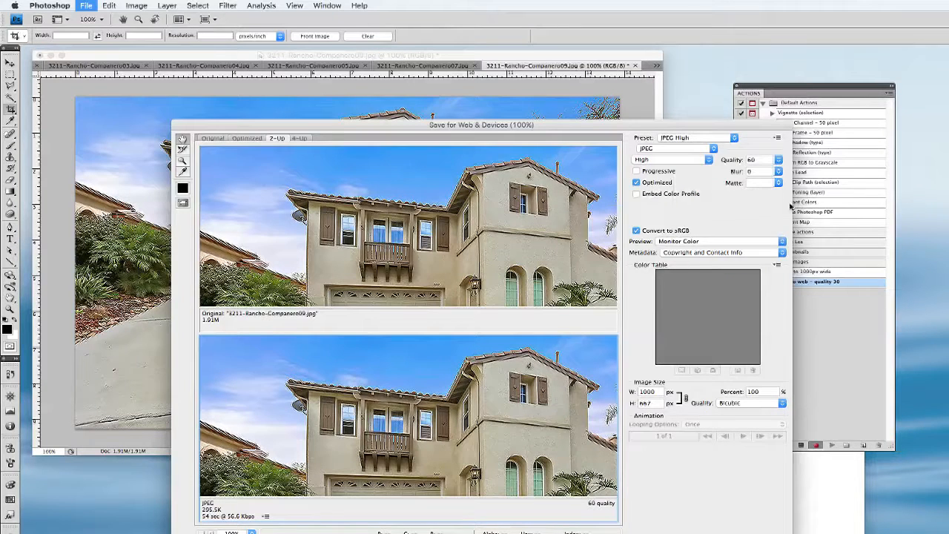
left_click(676, 160)
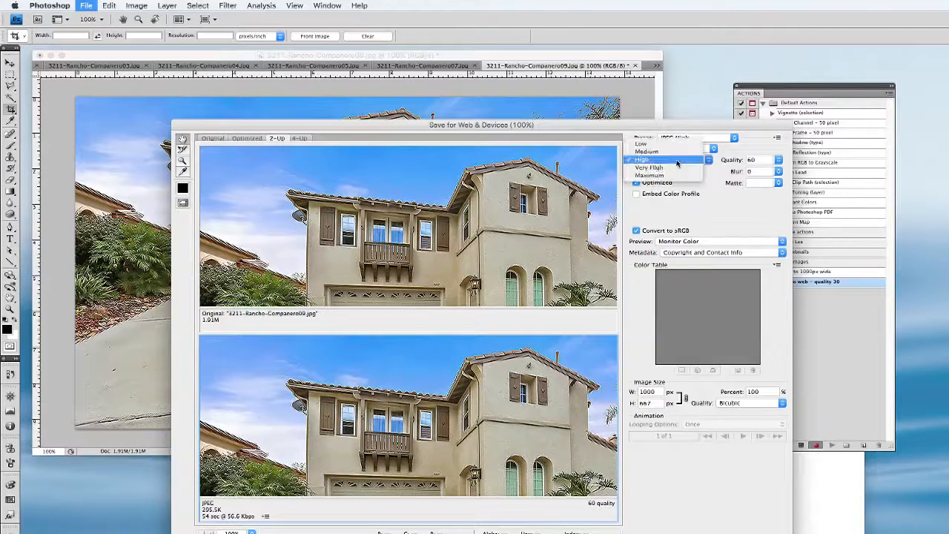
left_click(677, 151)
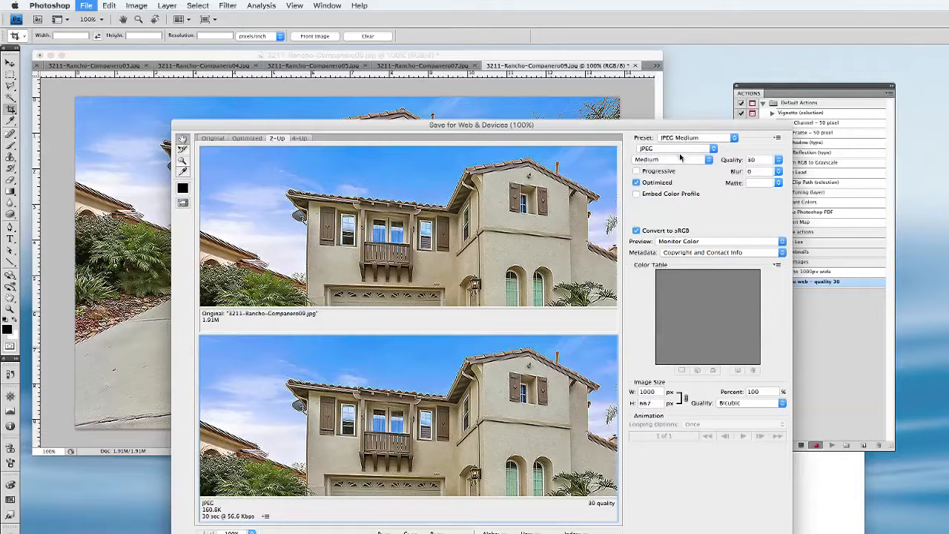
Raise the JPEG export quality to 42 and go back to the quality level choices
left_click(778, 160)
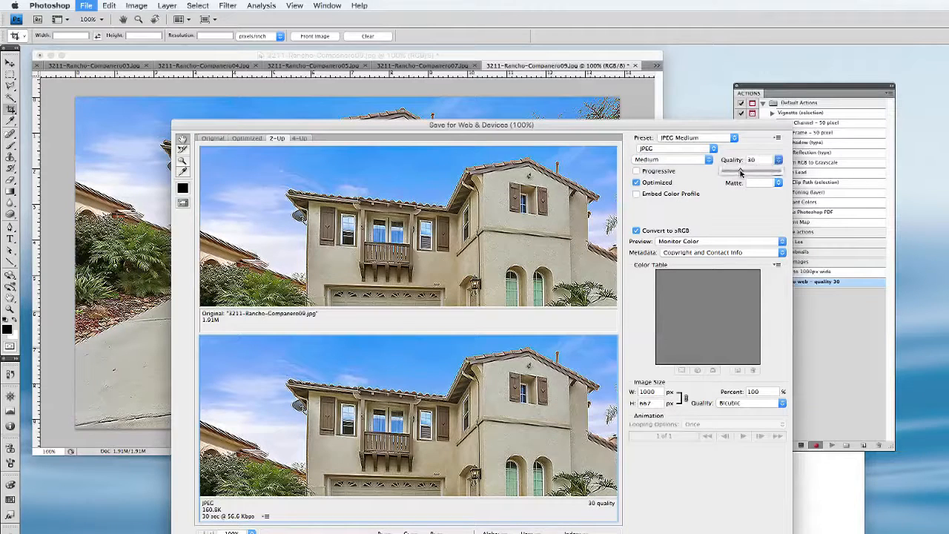
mouse_move(741, 172)
left_mouse_down()
mouse_move(725, 173)
mouse_move(792, 175)
mouse_move(746, 176)
left_mouse_up()
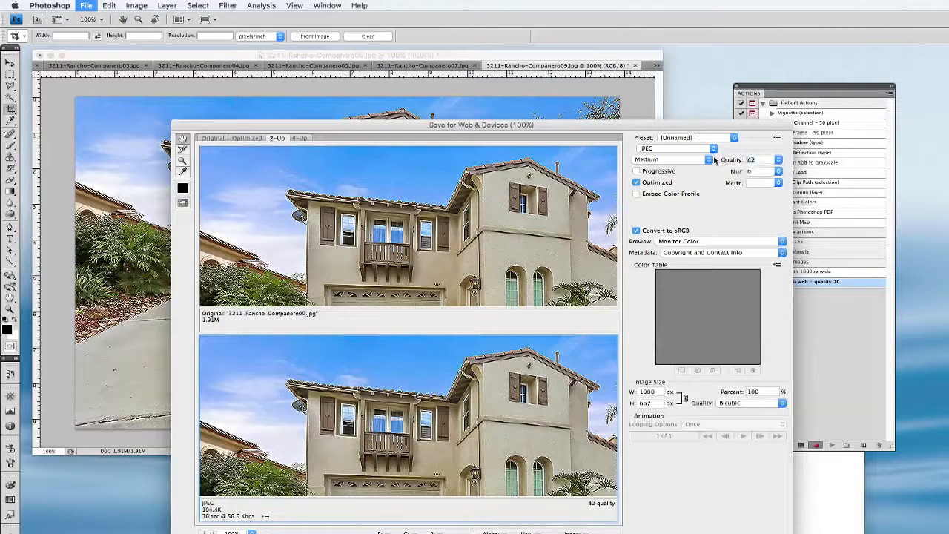
left_click(709, 159)
Save the optimized JPEG of the house photo and stop recording the action
left_click(644, 533)
left_click(872, 435)
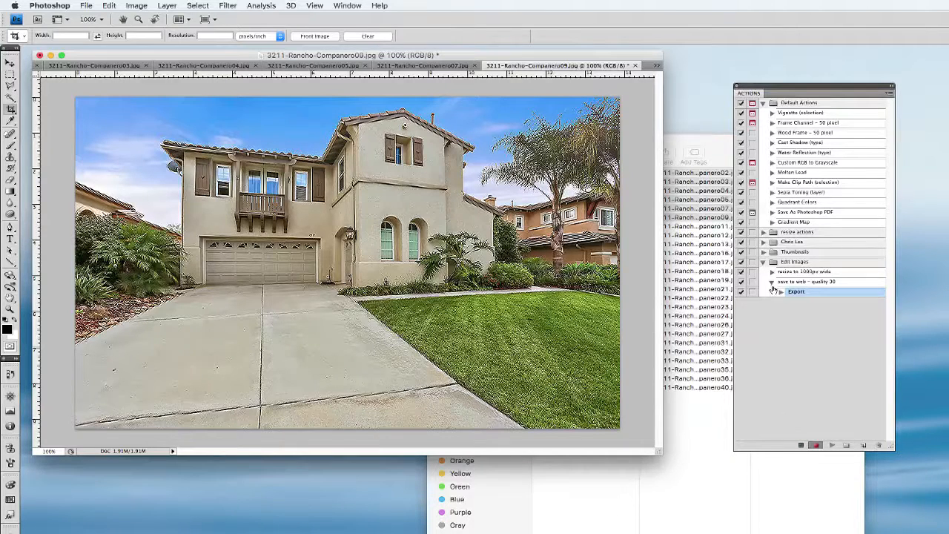
left_click(801, 445)
Switch to Finder, show the Desktop folder and move the exported house JPEG to the Trash
left_click(703, 445)
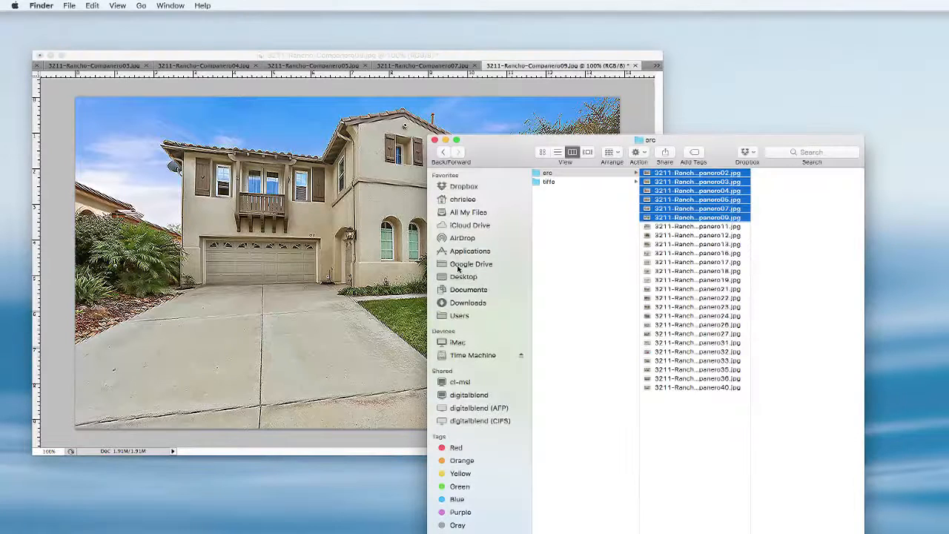
left_click(464, 277)
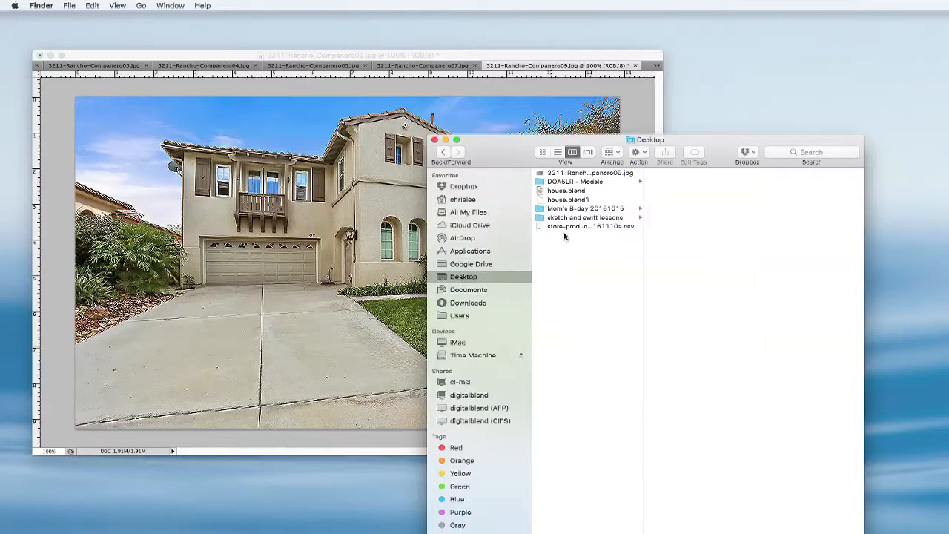
right_click(566, 176)
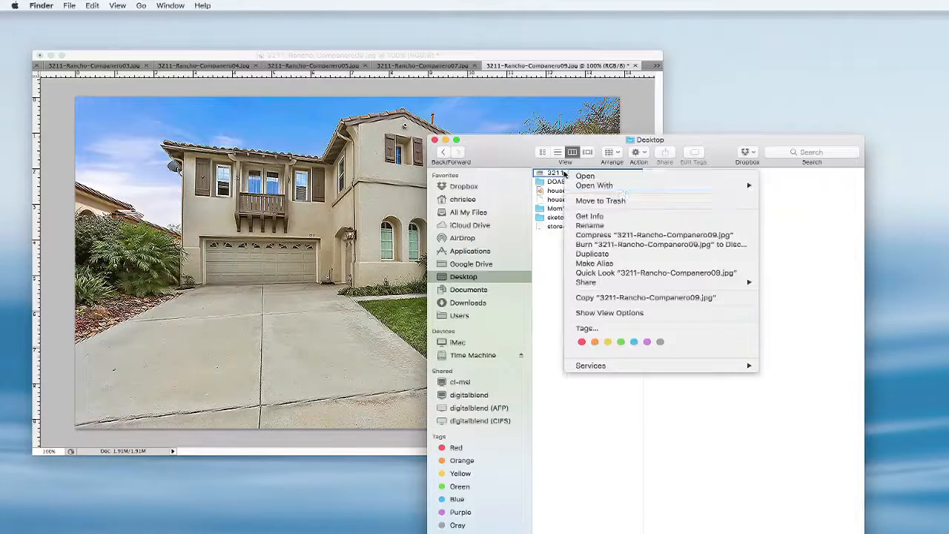
left_click(632, 201)
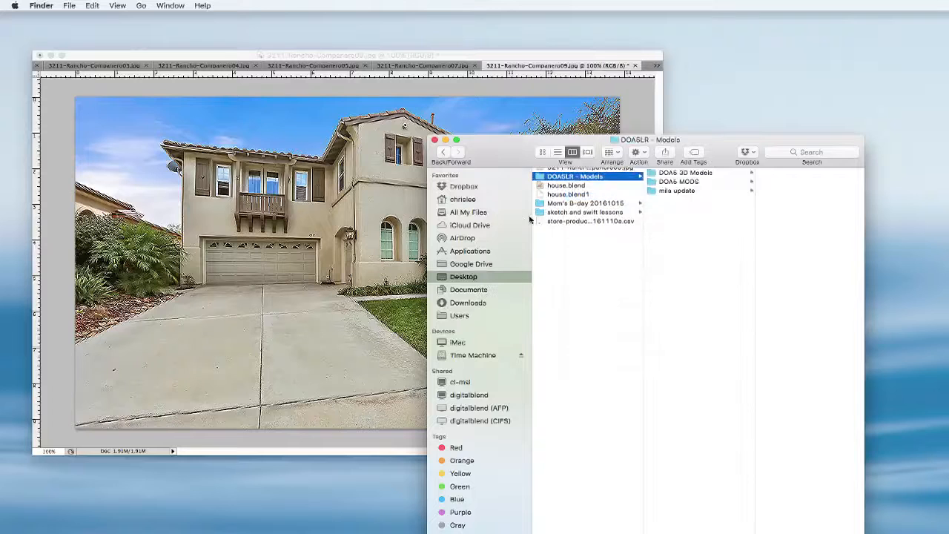
Return the Finder window to the folder with the source photos and switch back to Photoshop
left_click(443, 152)
left_click(330, 162)
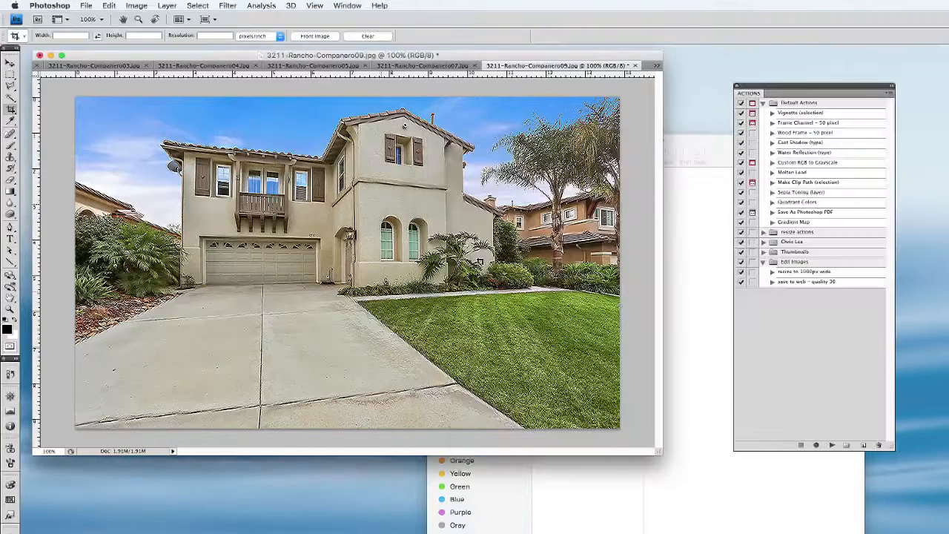
left_click(730, 465)
left_click(444, 153)
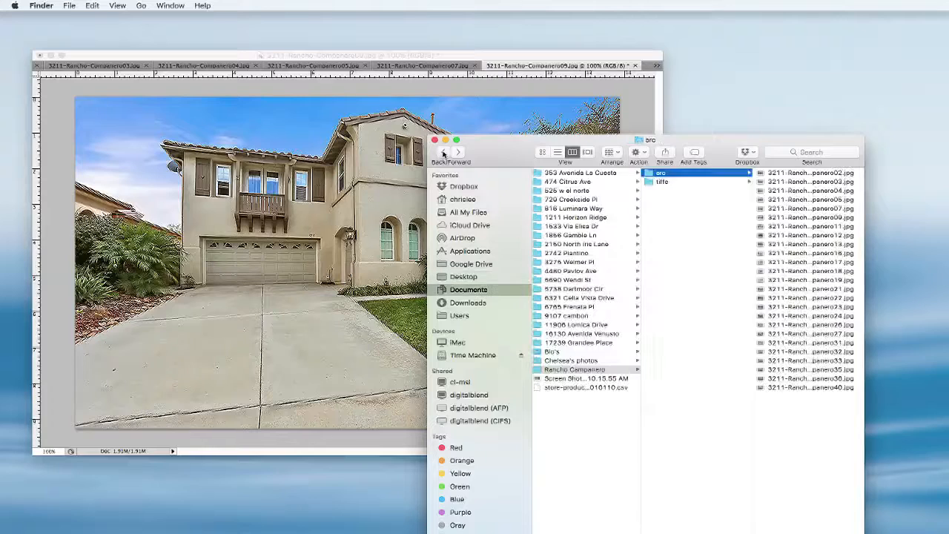
left_click(360, 259)
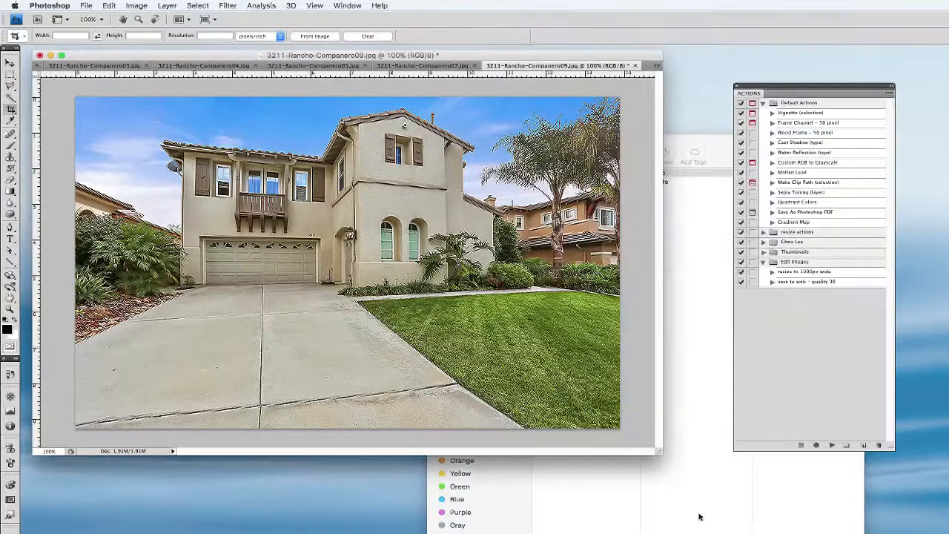
left_click(730, 518)
left_click(361, 232)
Save the house exterior photo in Photoshop format in the Rancho Campanero folder, and switch to the open photo ending in 07
key("super+w")
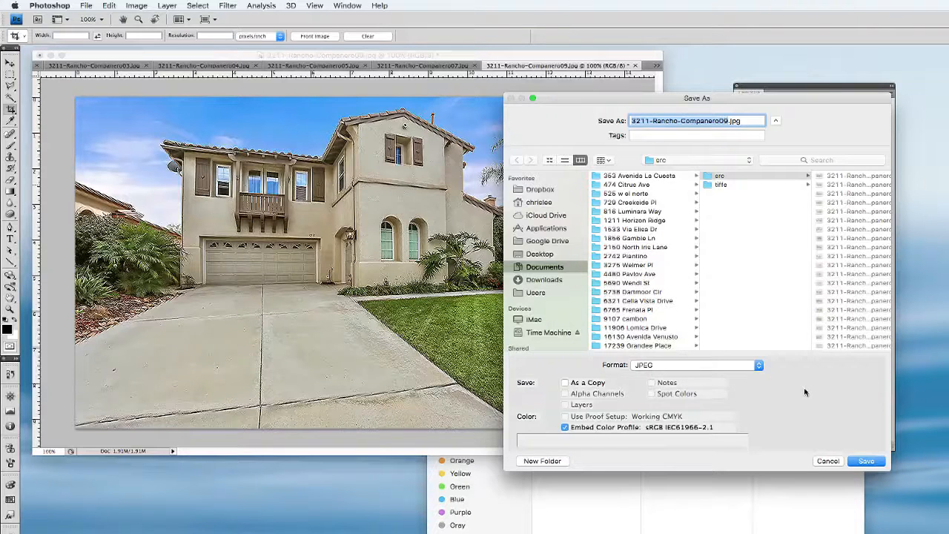
left_click(724, 368)
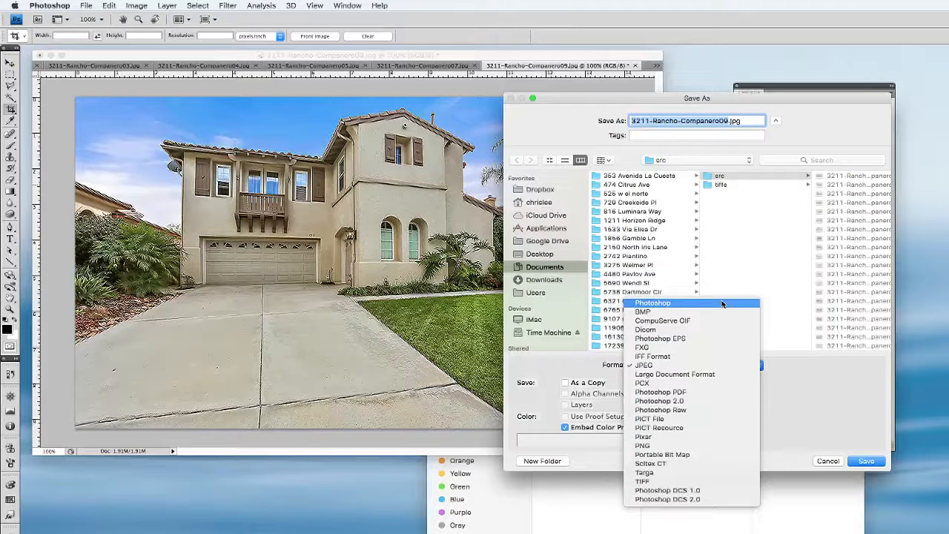
left_click(723, 304)
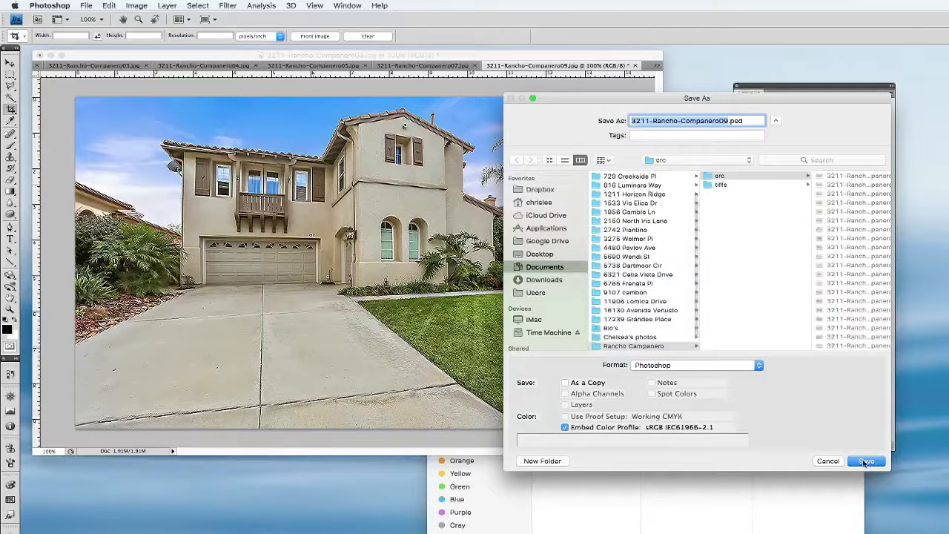
left_click(776, 295)
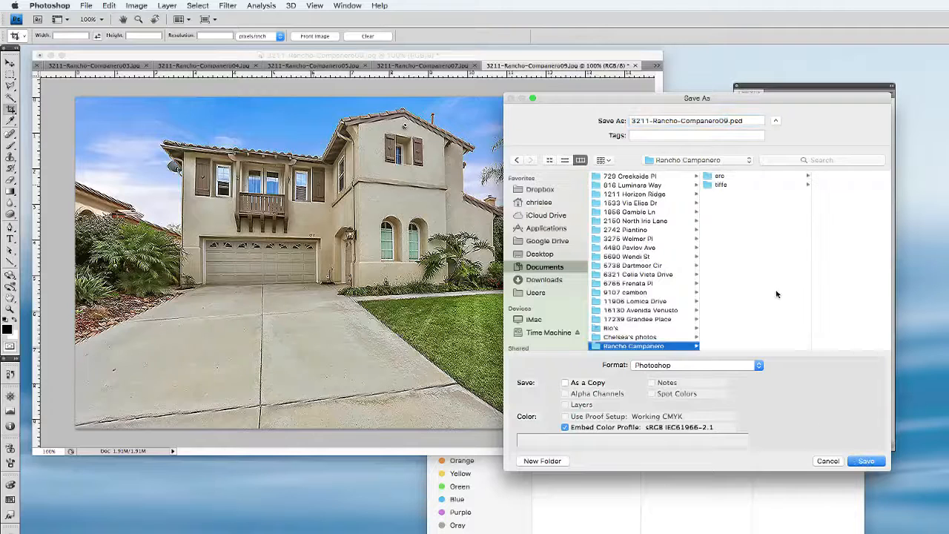
left_click(881, 462)
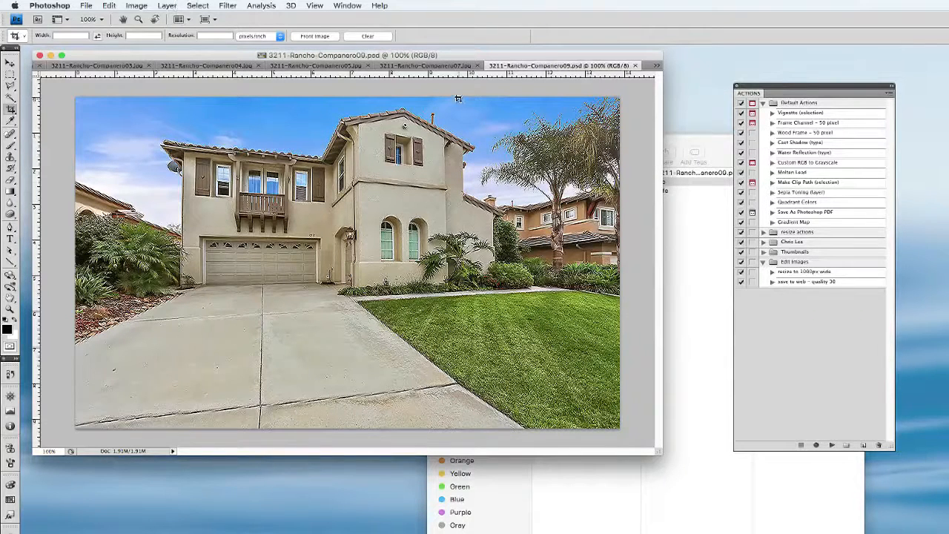
key("super+w")
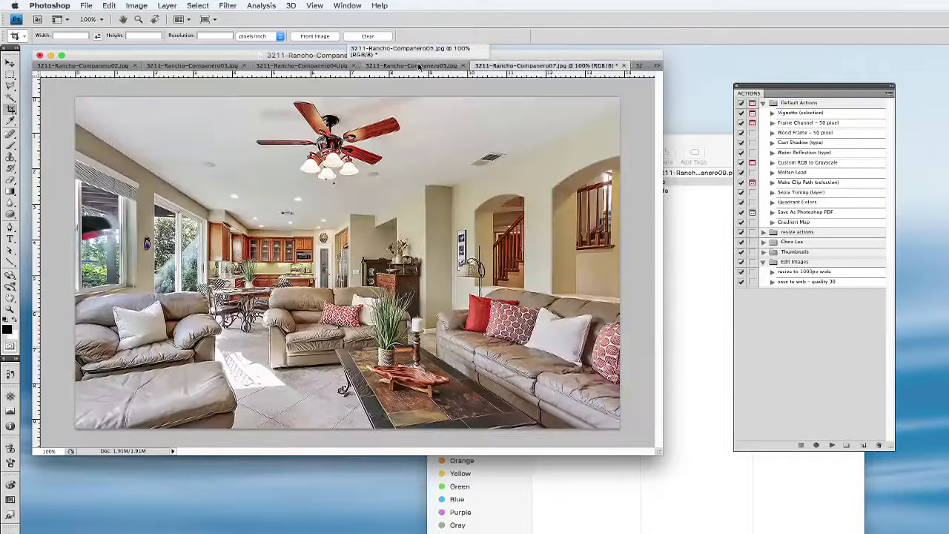
key("shift+super+s")
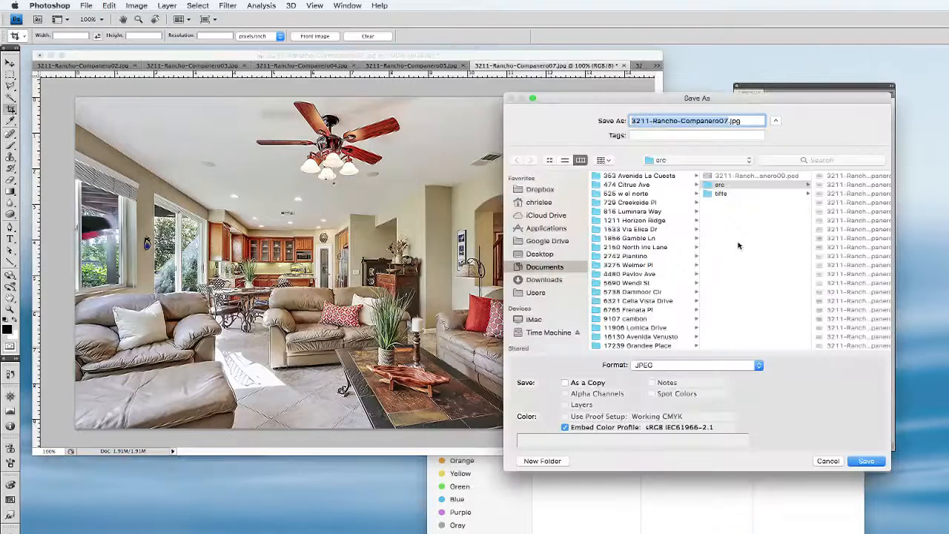
left_click(761, 292)
left_click(862, 463)
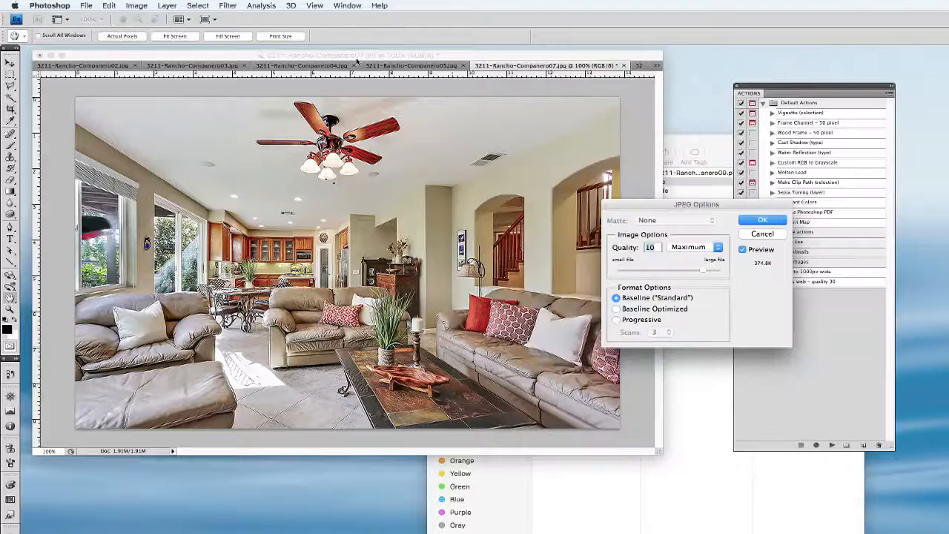
left_click(762, 235)
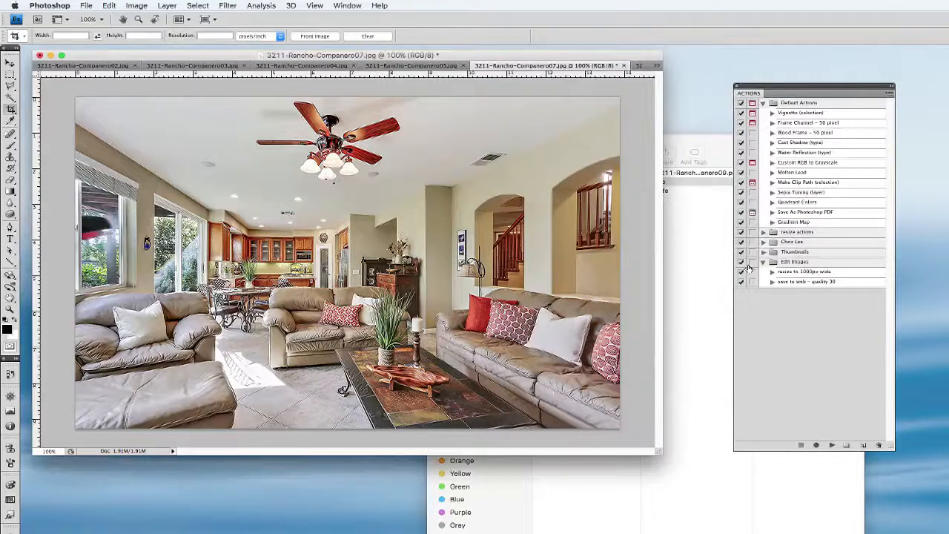
Save photo 07 in Photoshop format in the Rancho Campanero folder, and switch to the fireplace photo ending in 05
key("super+shift+s")
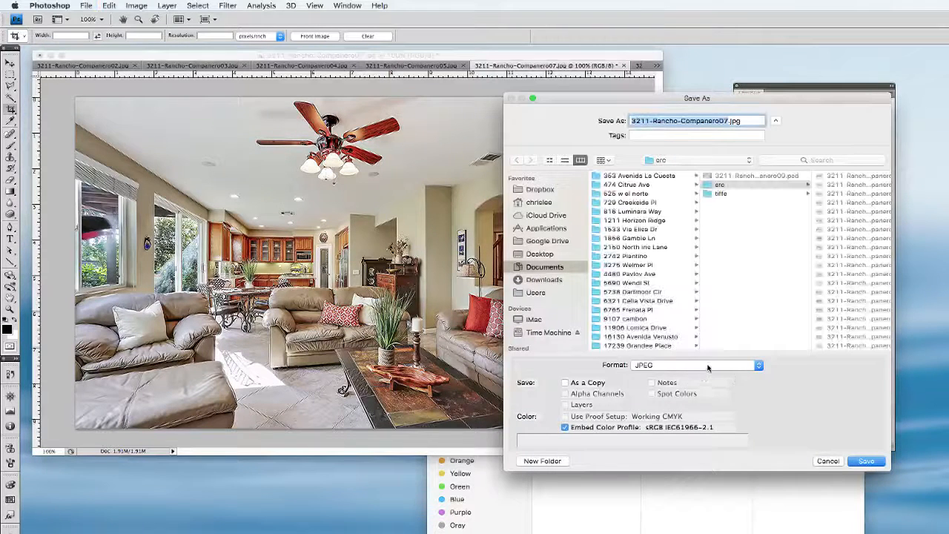
left_click(707, 367)
left_click(705, 305)
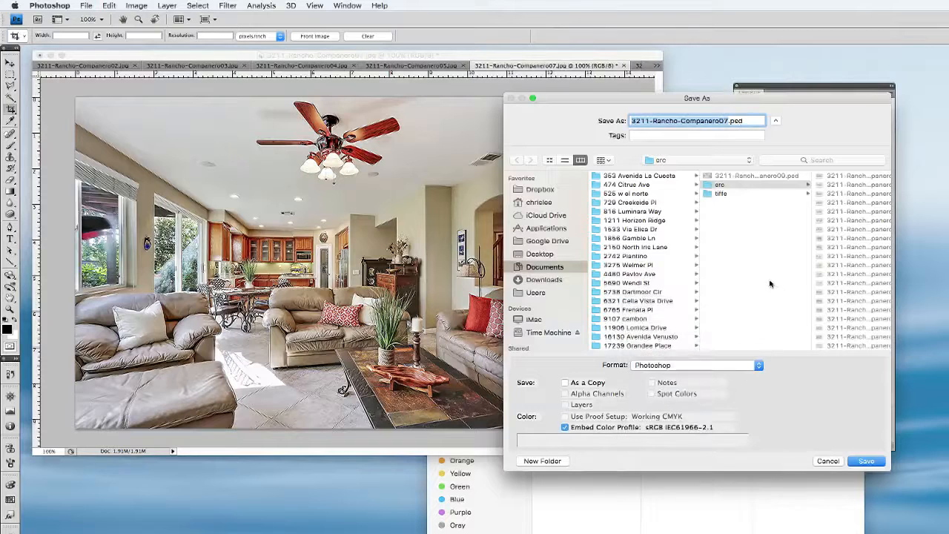
left_click(874, 462)
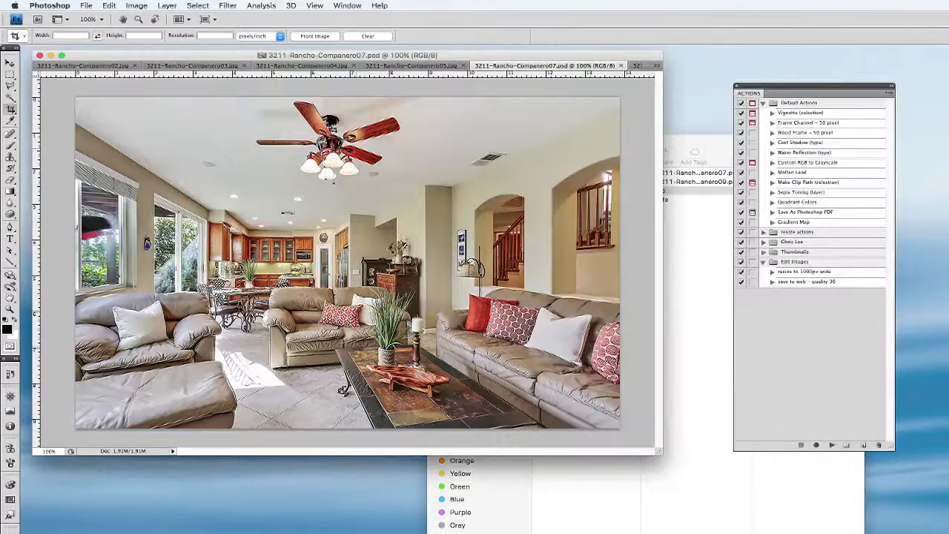
left_click(420, 66)
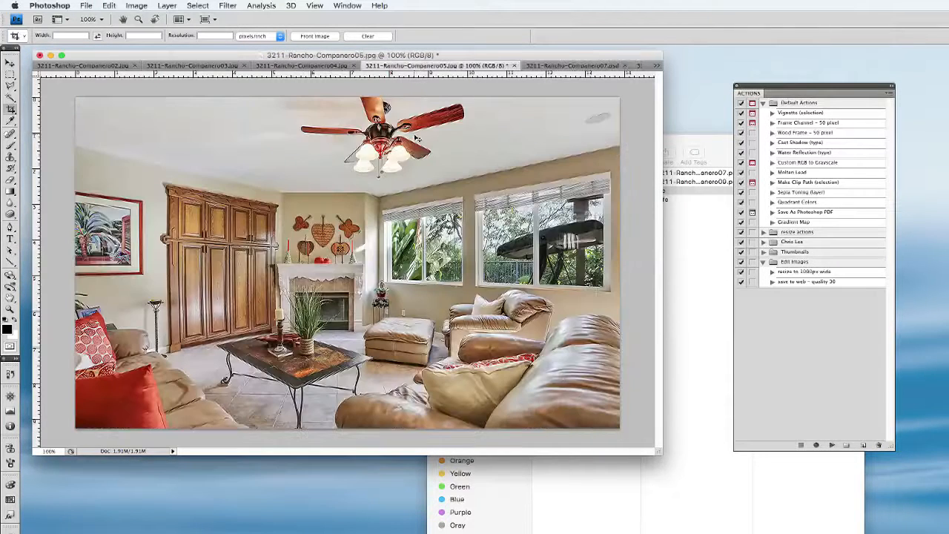
key("super+shift+s")
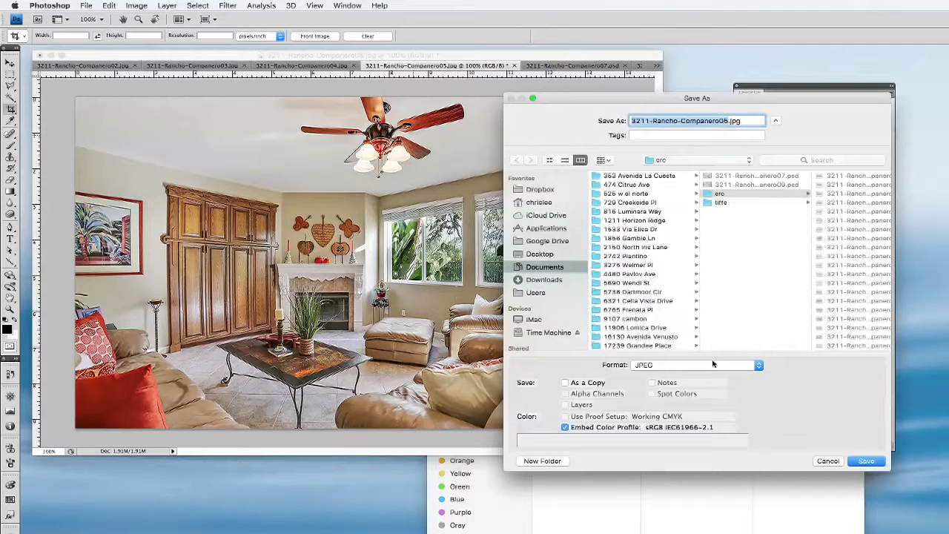
left_click(739, 282)
left_click(866, 461)
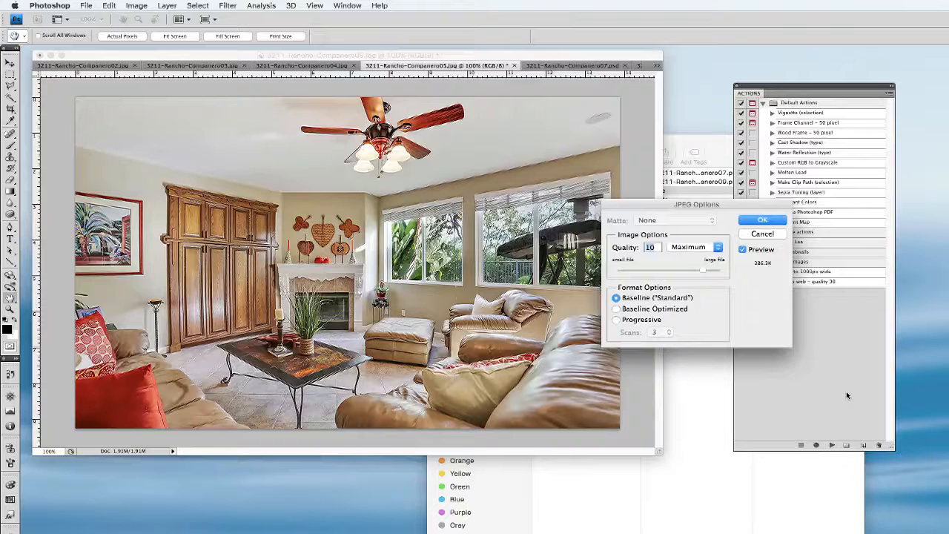
left_click(764, 234)
Save the fireplace living room photo in Photoshop format in the Rancho Campanero folder
key("super+shift+s")
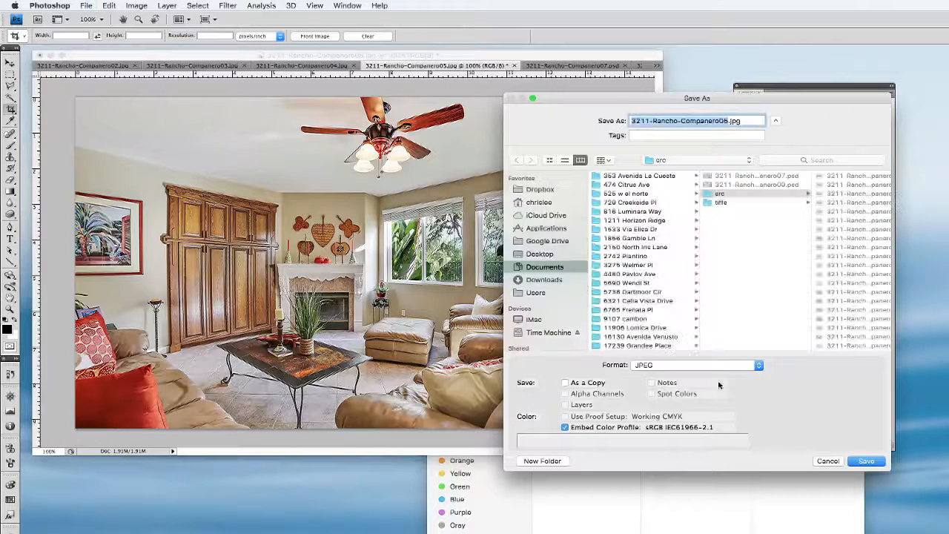
left_click(713, 366)
left_click(716, 309)
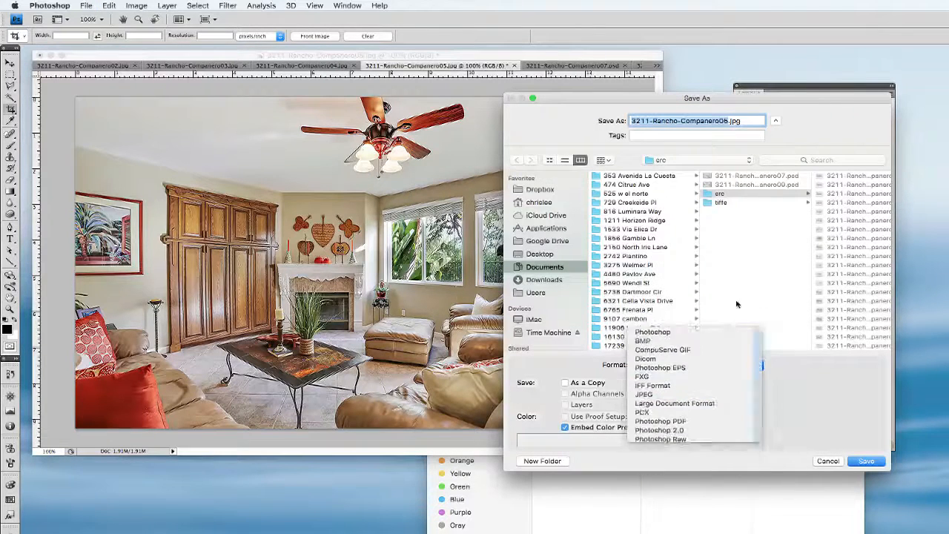
left_click(875, 464)
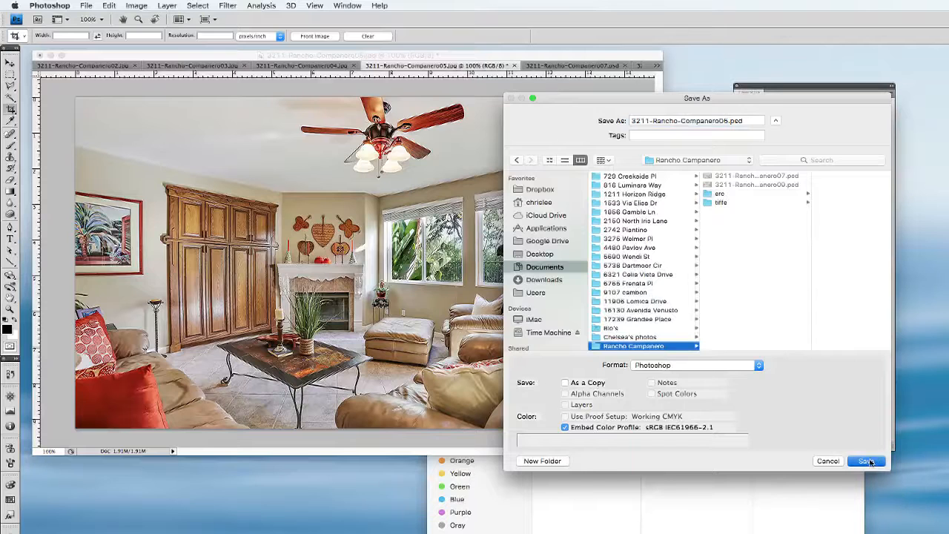
Save the kitchen photo ending in 04 in Photoshop format in the Rancho Campanero folder, and switch to the photo ending in 03
left_click(296, 66)
key("super+shift+s")
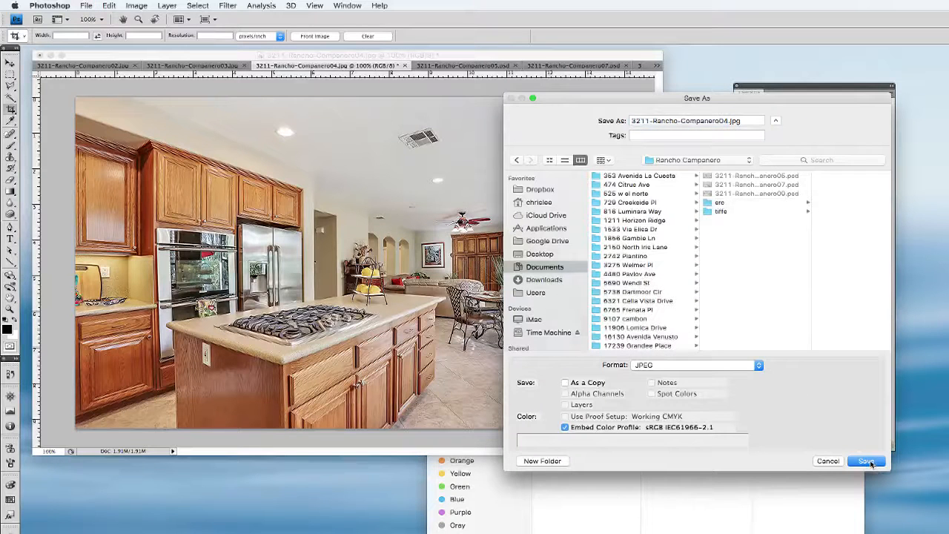
left_click(738, 365)
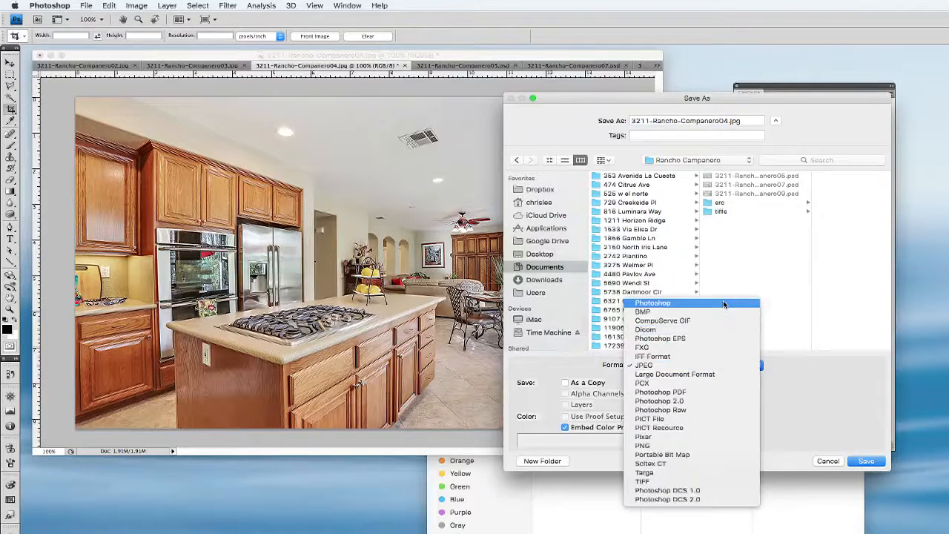
left_click(723, 304)
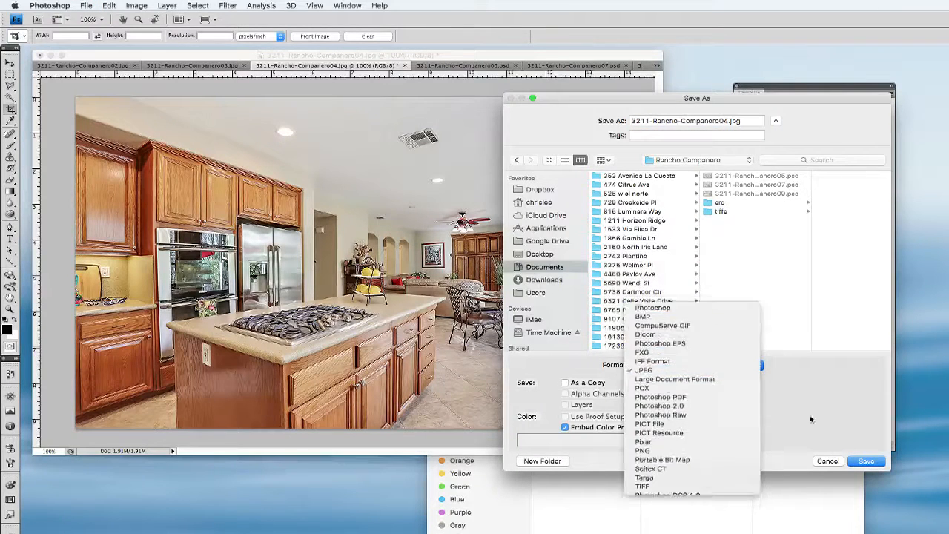
left_click(860, 463)
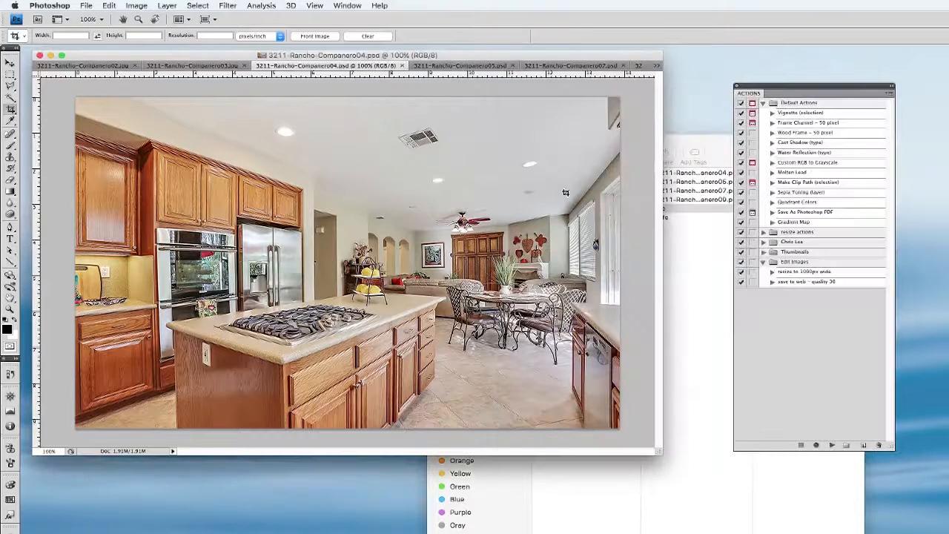
left_click(185, 66)
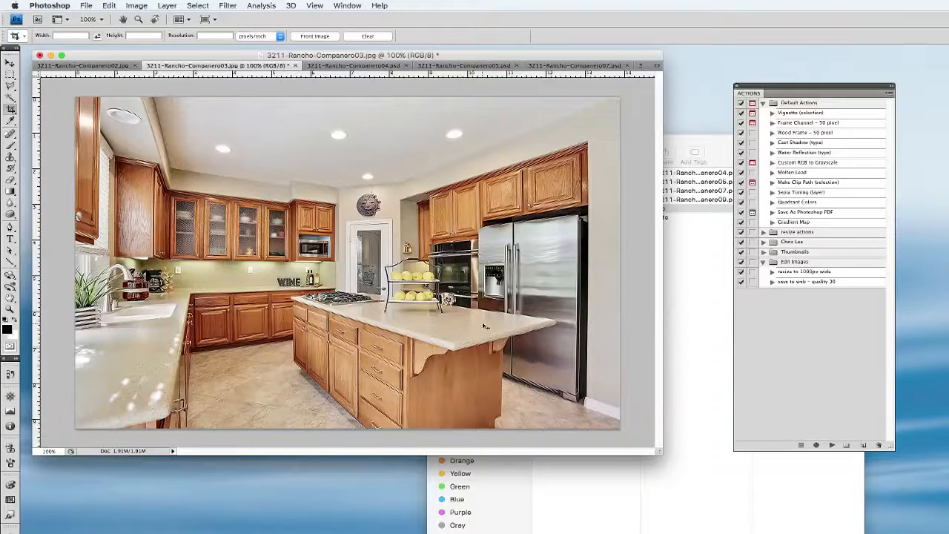
key("super+shift+s")
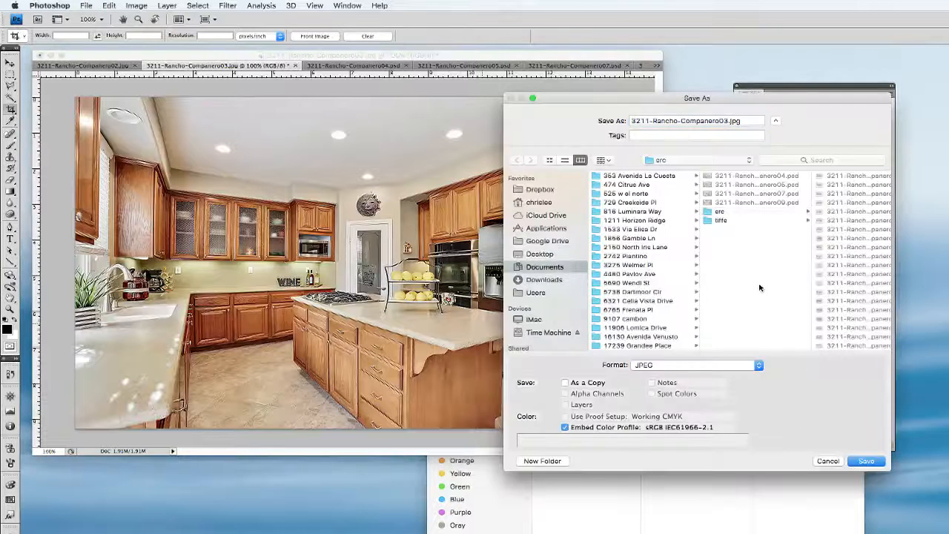
left_click(866, 463)
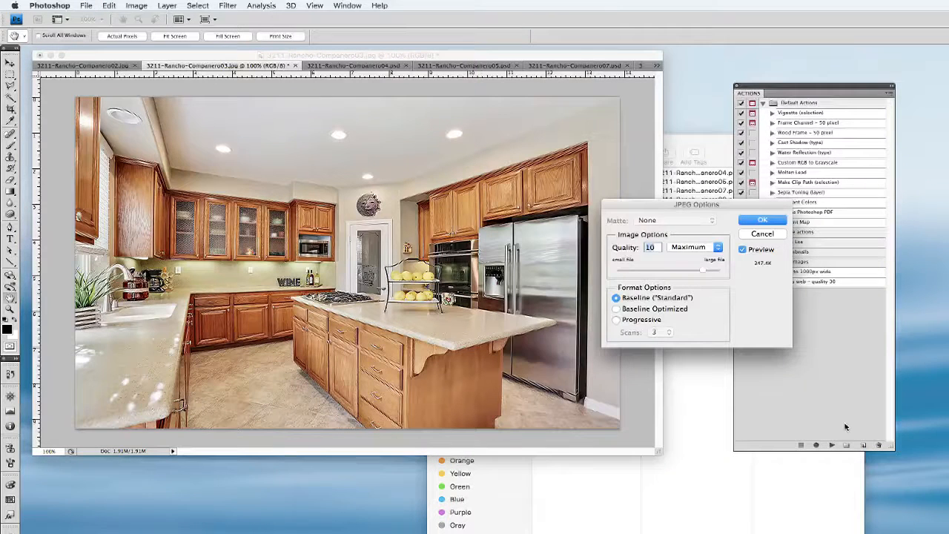
left_click(749, 221)
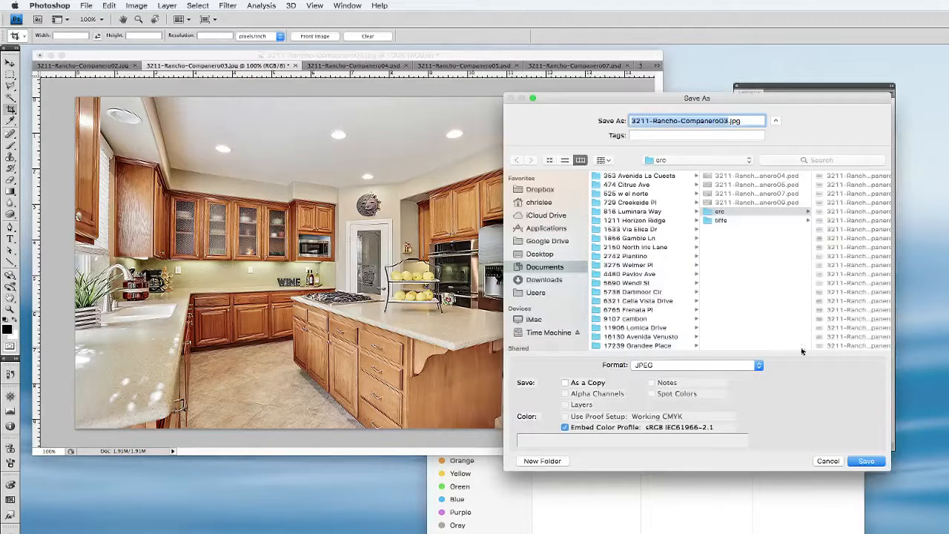
left_click(762, 251)
left_click(864, 464)
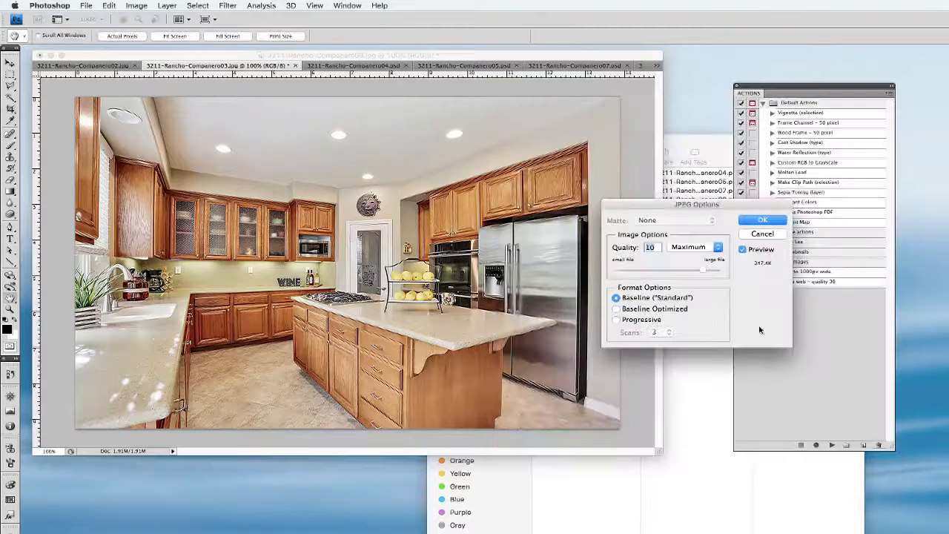
left_click(757, 234)
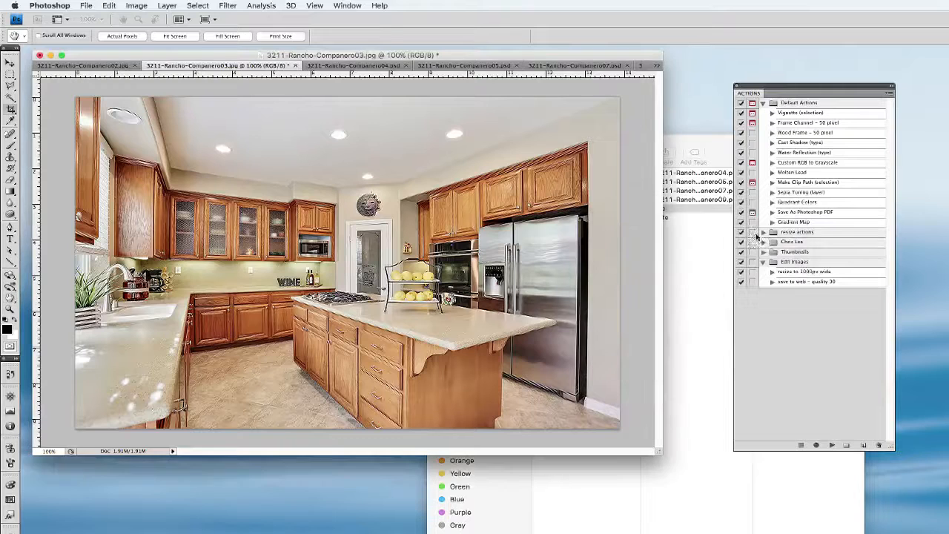
Save kitchen photo 03 in Photoshop format in the Rancho Campanero folder, and switch to the photo ending in 02
key("super+shift+s")
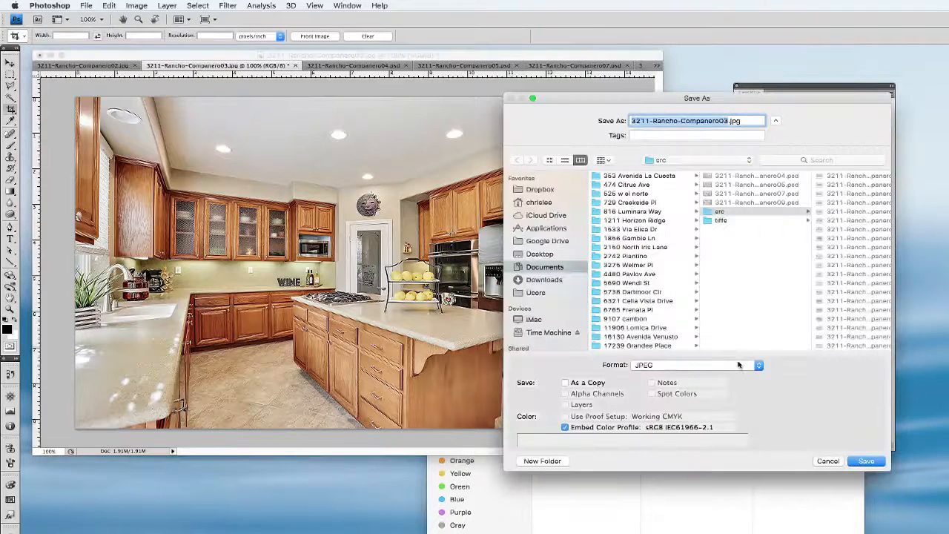
left_click(737, 365)
left_click(738, 304)
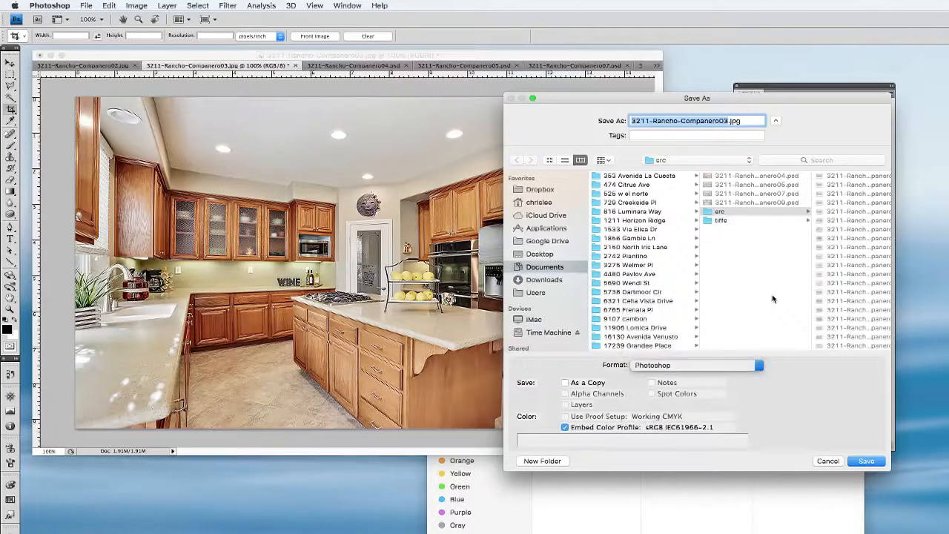
left_click(866, 460)
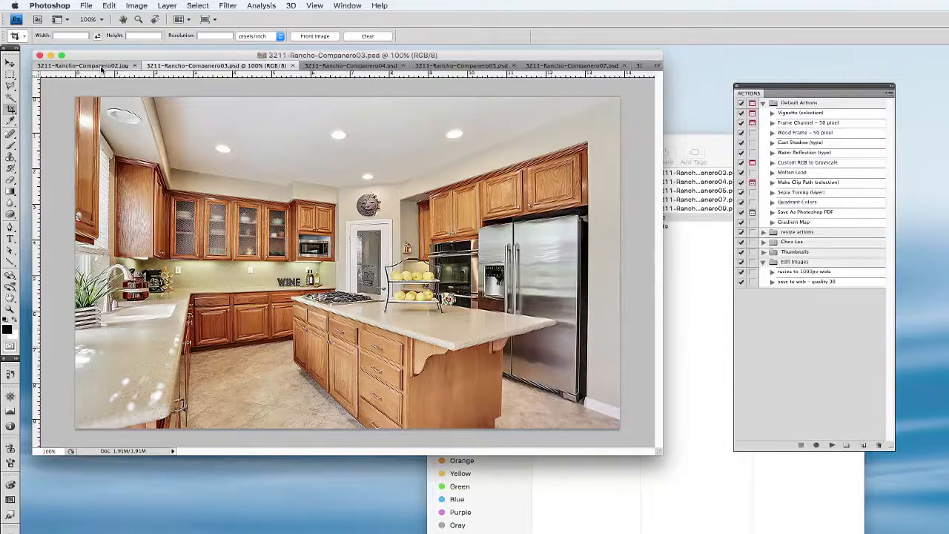
left_click(101, 66)
key("super+shift+s")
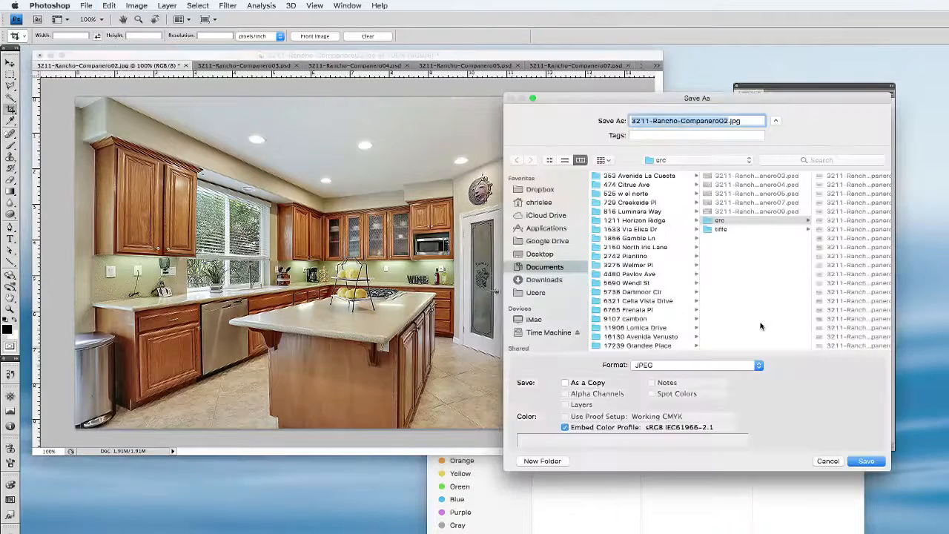
left_click(743, 284)
left_click(864, 461)
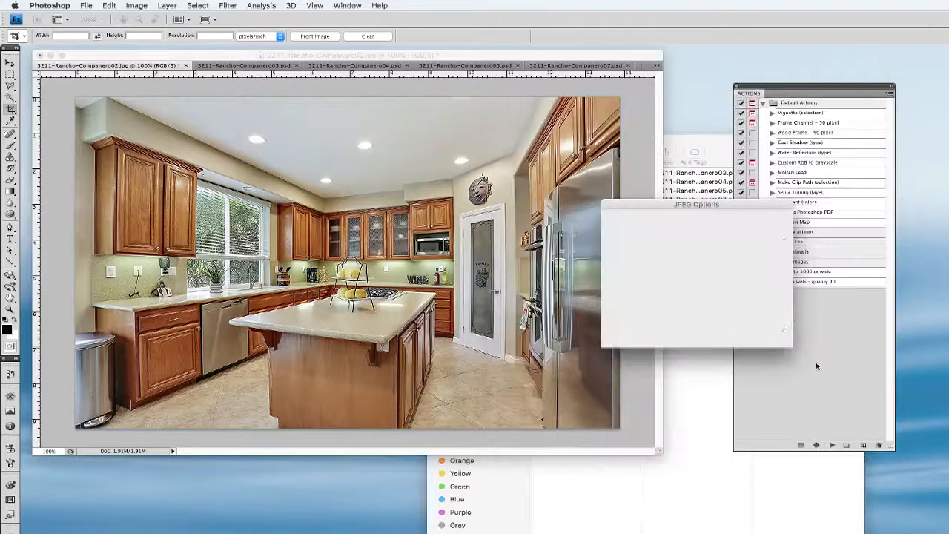
left_click(750, 222)
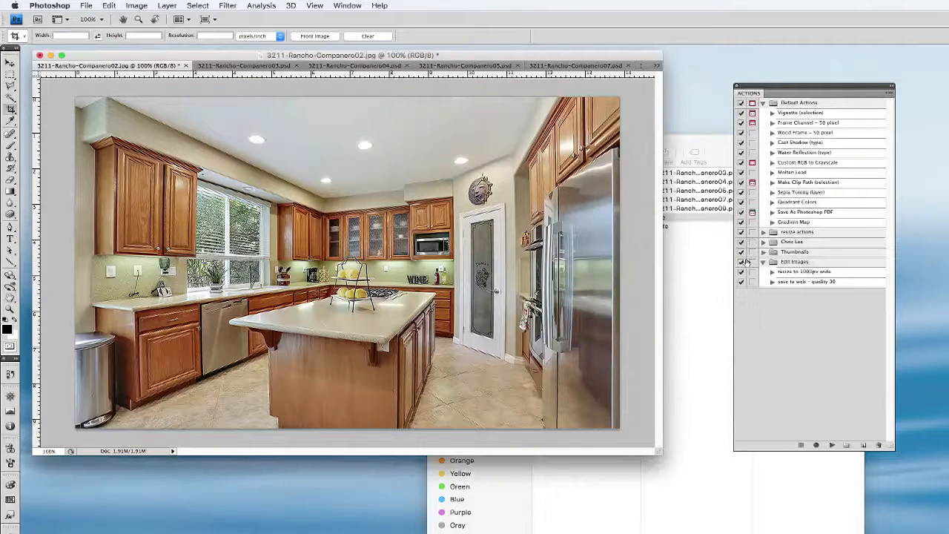
Save kitchen photo 02 in Photoshop format in the Rancho Campanero folder, and check the saved PSD files in Finder
key("super+shift+s")
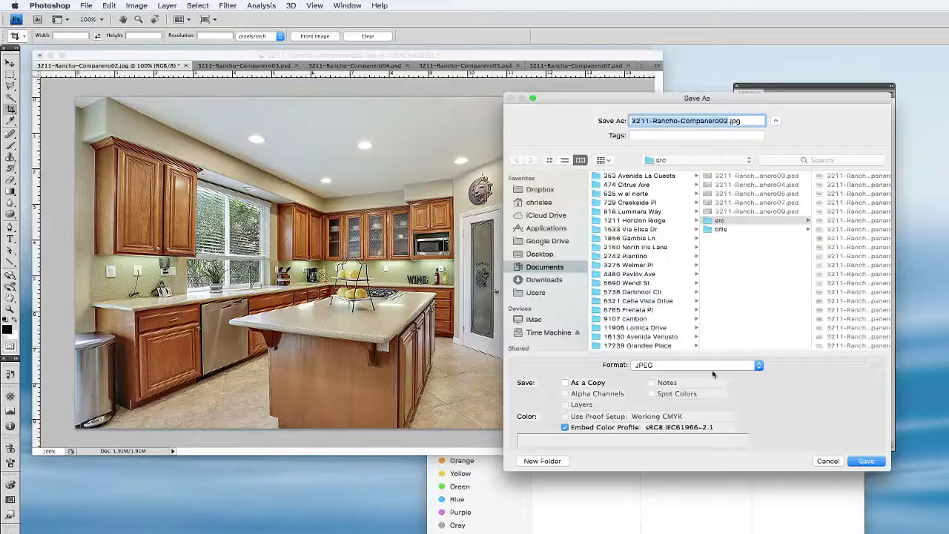
left_click(712, 365)
left_click(727, 302)
left_click(778, 300)
left_click(866, 460)
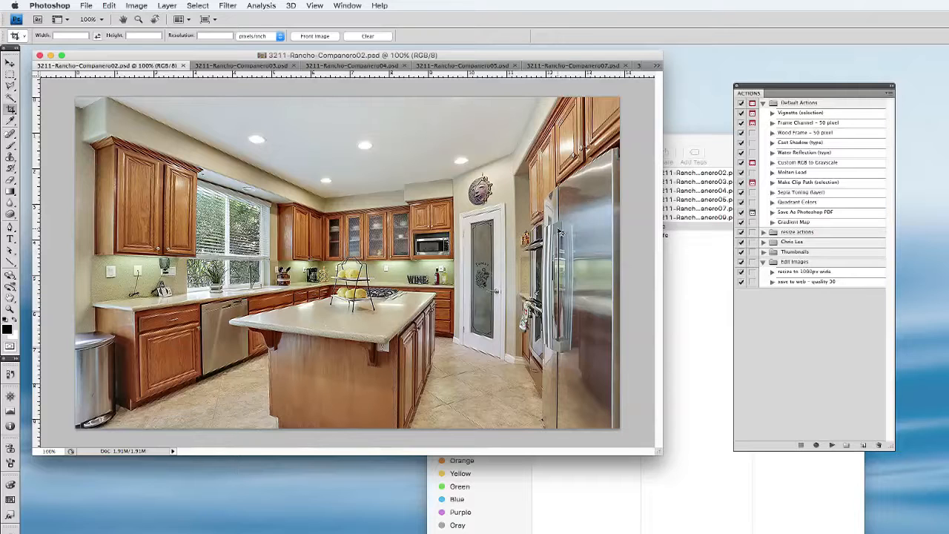
left_click(701, 286)
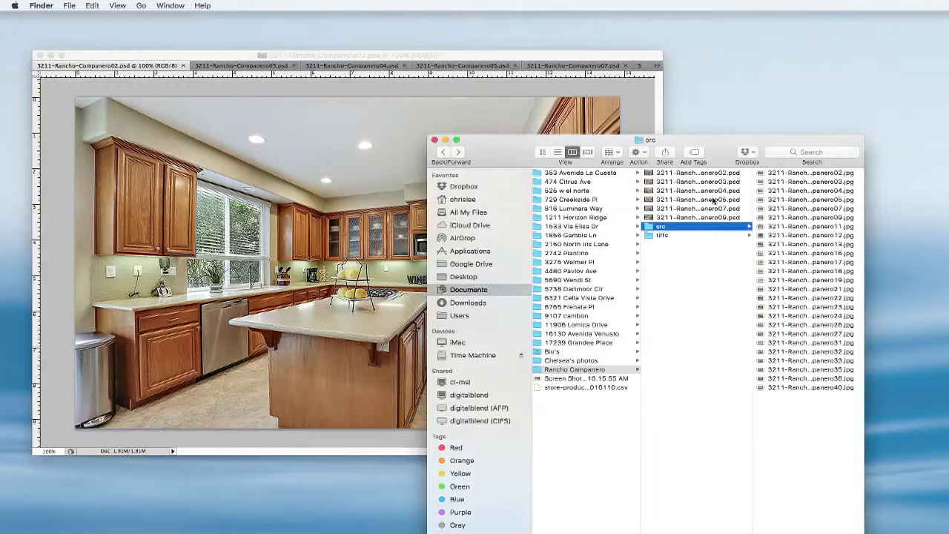
left_click(216, 186)
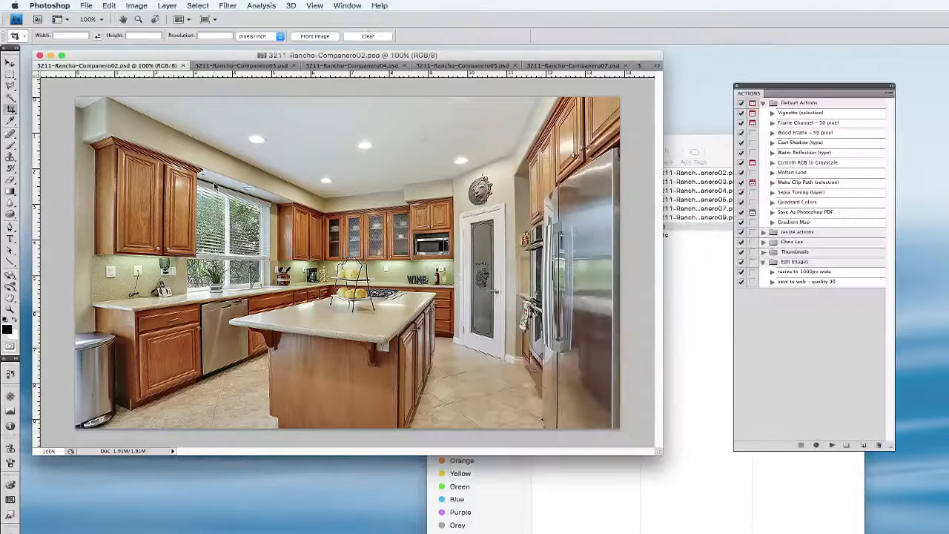
Open the Batch automation settings for the "save to web - quality 30" action on the opened files
left_click(86, 6)
mouse_move(134, 219)
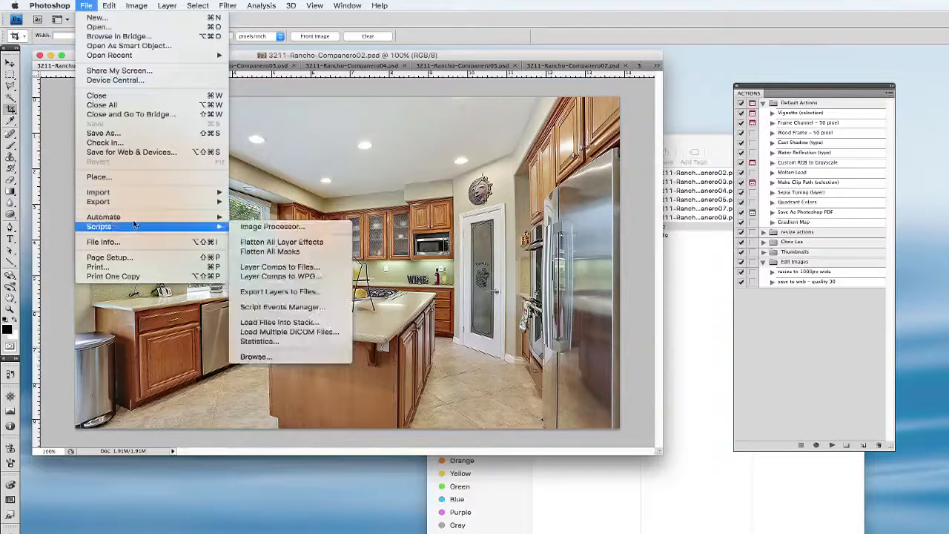
left_click(244, 219)
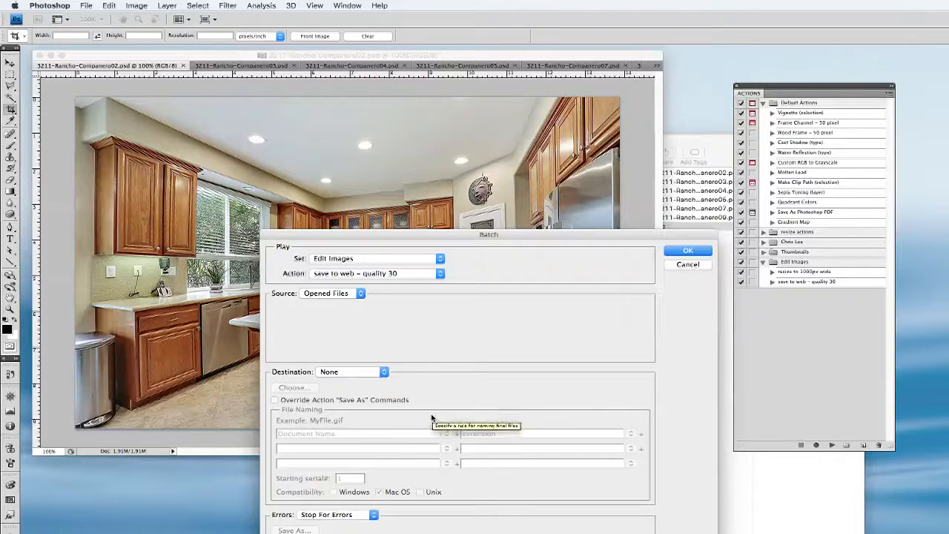
Set the batch destination to a folder, with files named by document name, ddmm date and extension
left_click(366, 373)
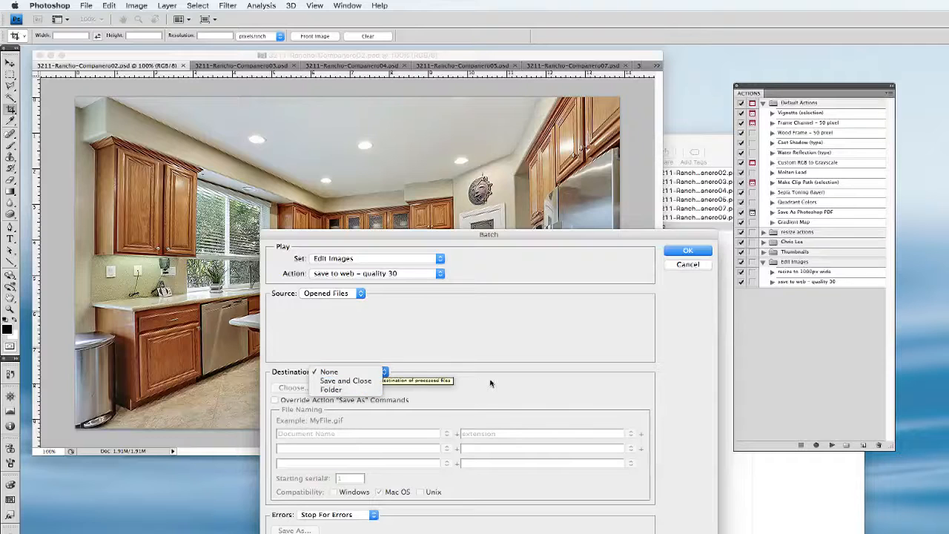
left_click(346, 391)
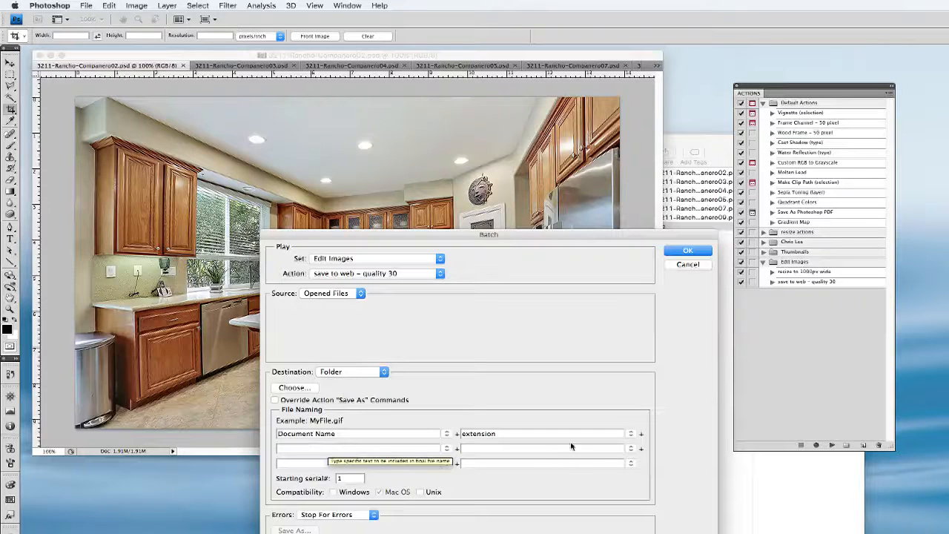
double_click(498, 433)
type("-")
key("Tab")
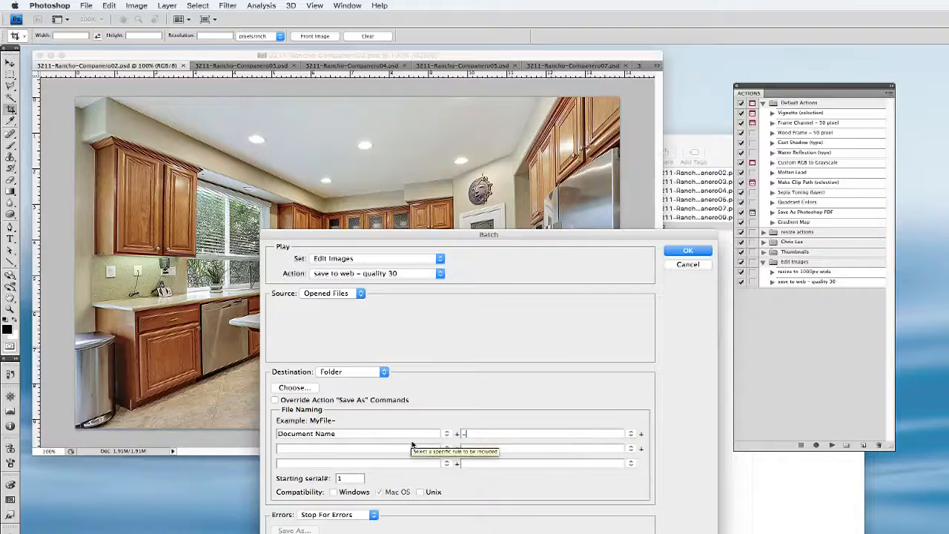
left_click(446, 450)
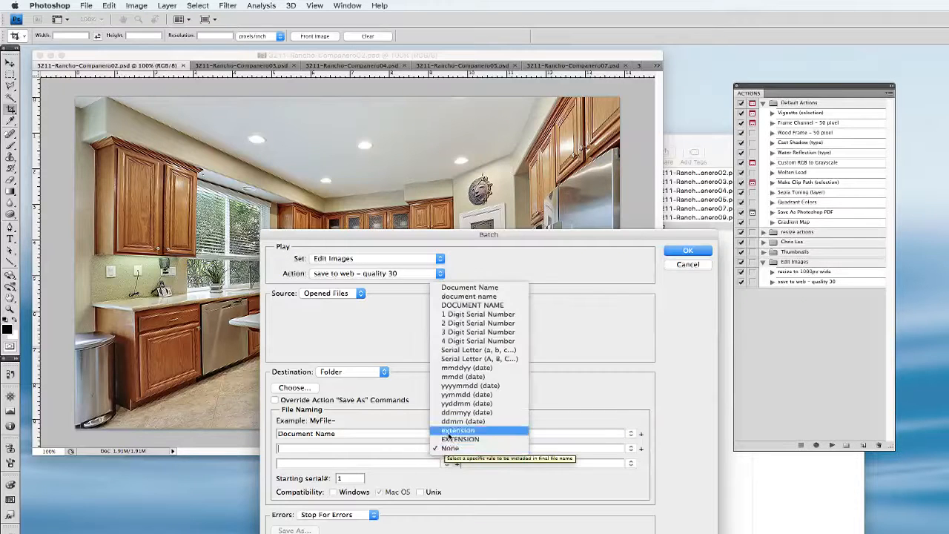
left_click(443, 439)
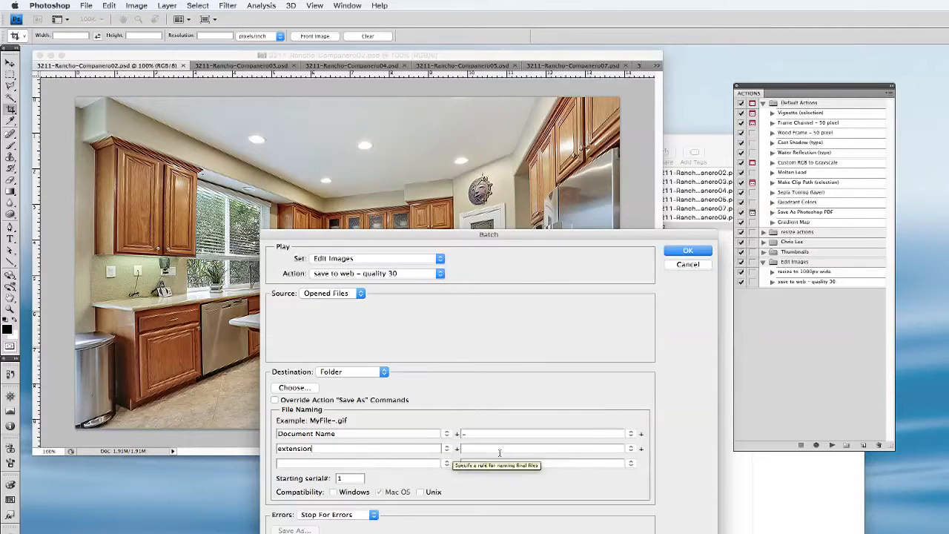
left_click(630, 433)
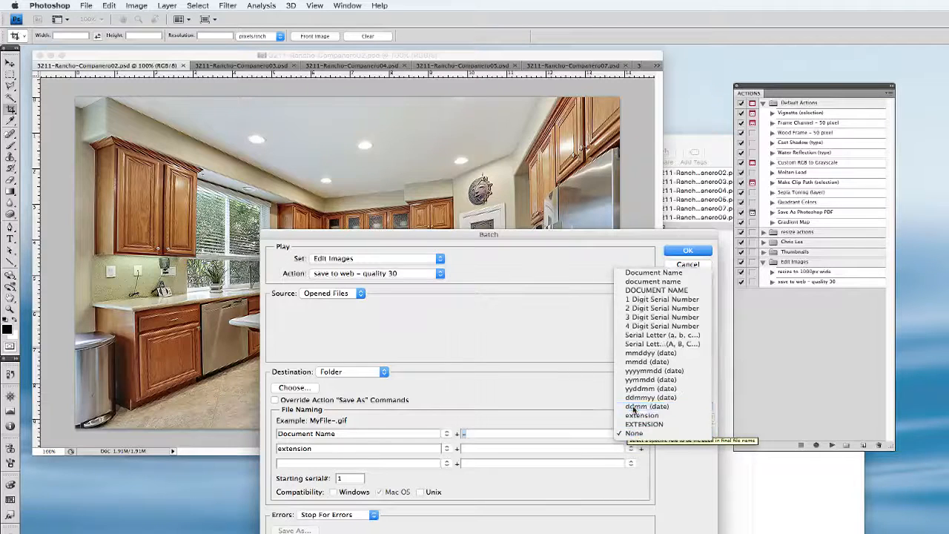
left_click(631, 406)
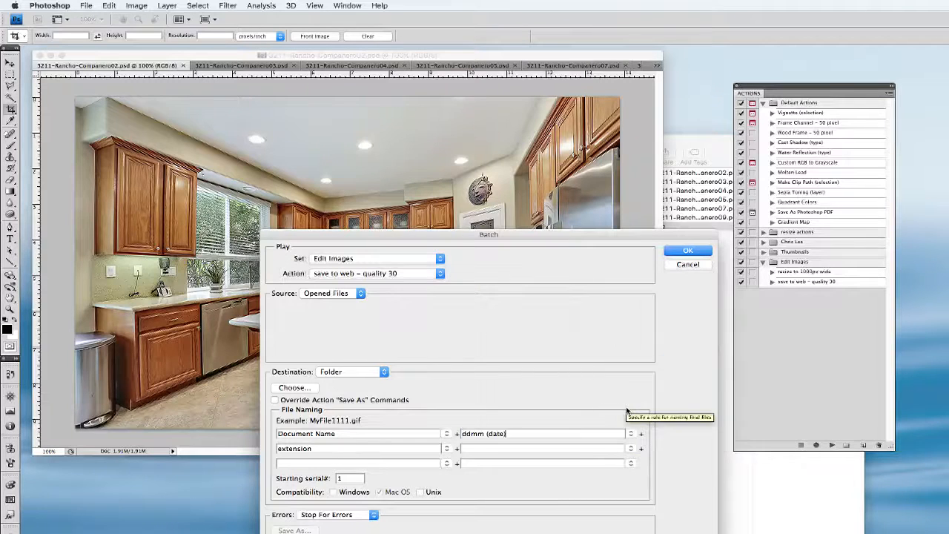
Set the batch destination to Save and Close, keep Stop For Errors, and run the batch
left_click(355, 372)
left_click(345, 361)
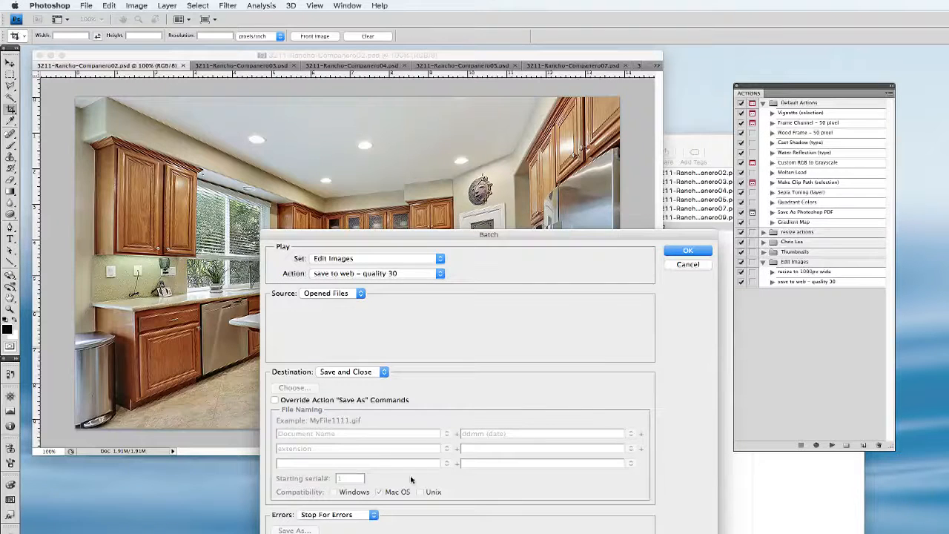
left_click(365, 517)
left_click(444, 512)
left_click(341, 517)
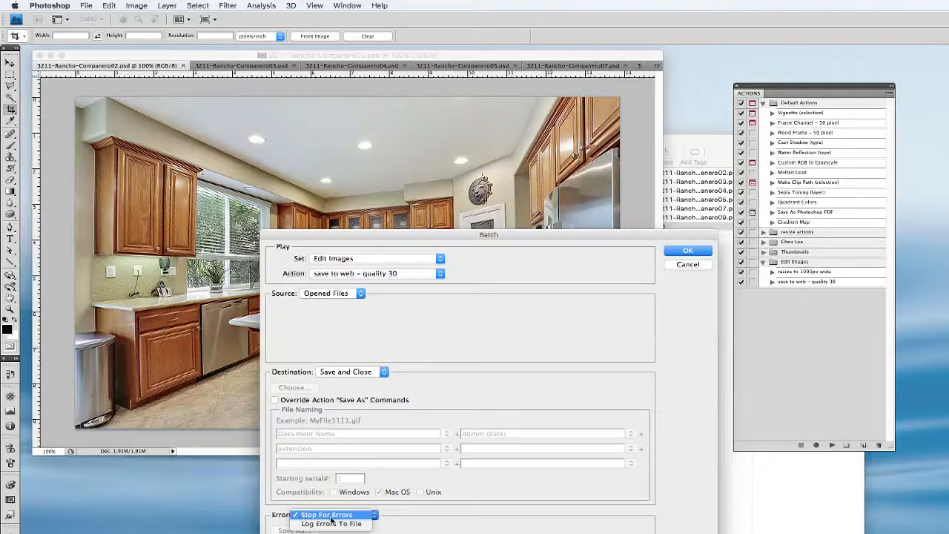
left_click(635, 509)
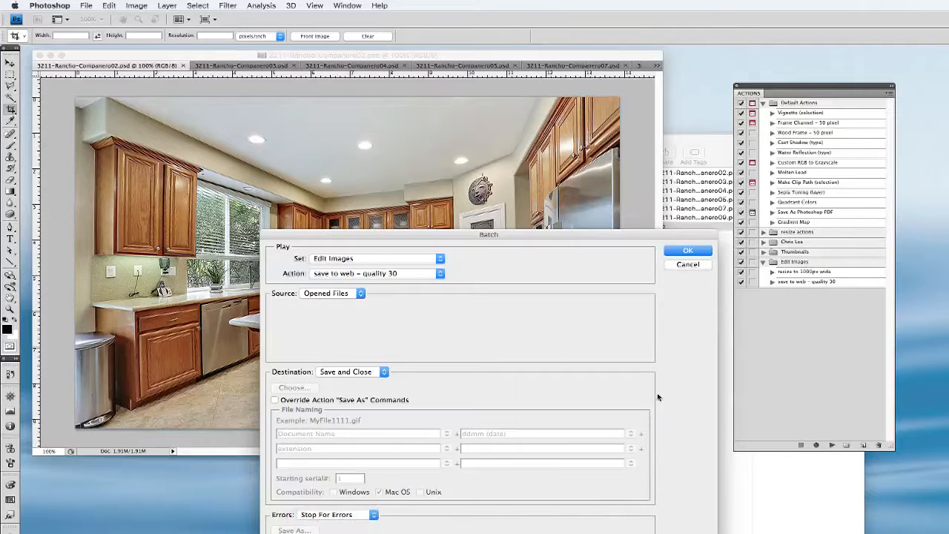
left_click(688, 252)
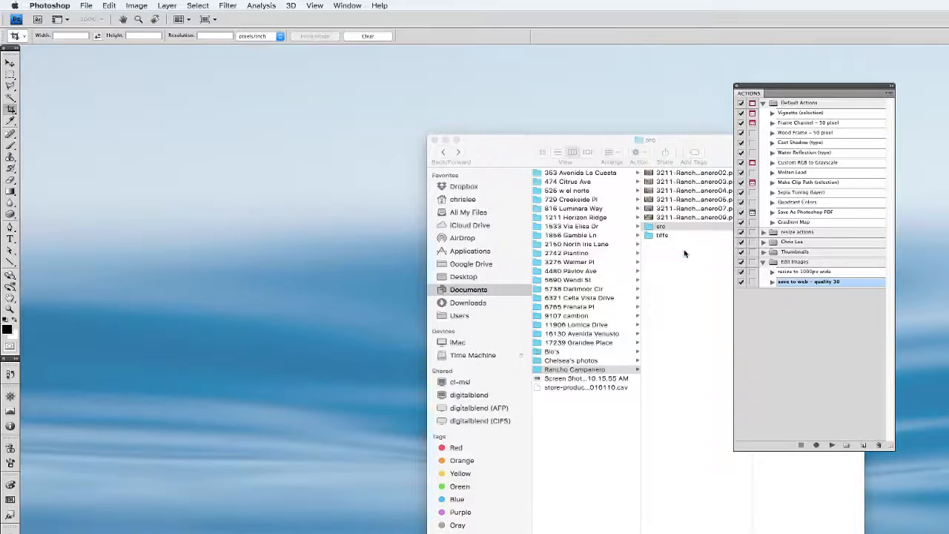
Switch to Finder and open a second window, arranging it beside the src folder window
left_click(682, 260)
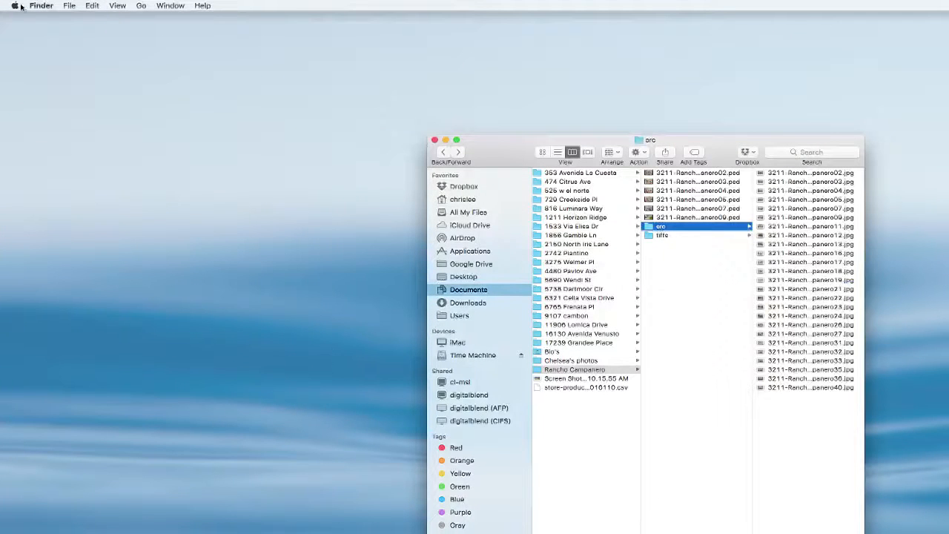
left_click(69, 5)
left_click_drag(747, 273, 89, 144)
left_click(510, 154)
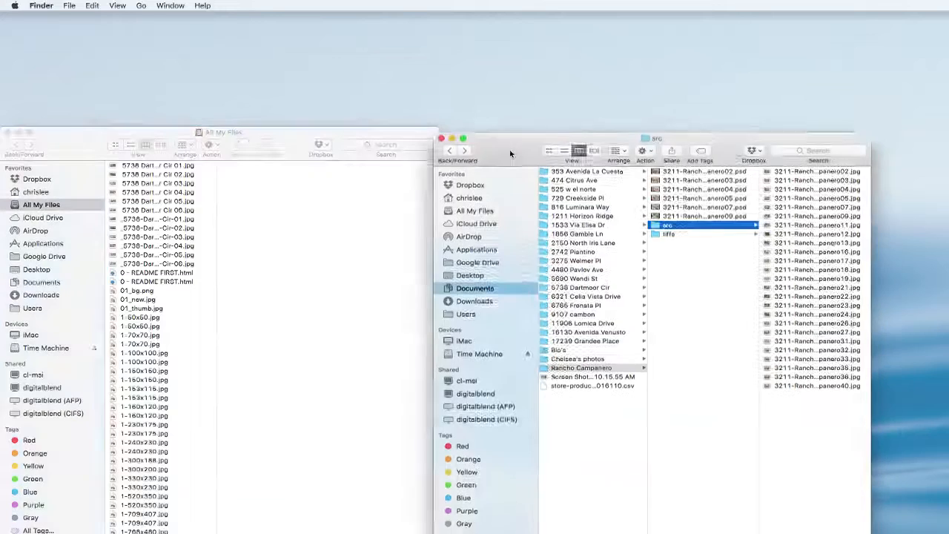
left_click_drag(510, 153, 522, 143)
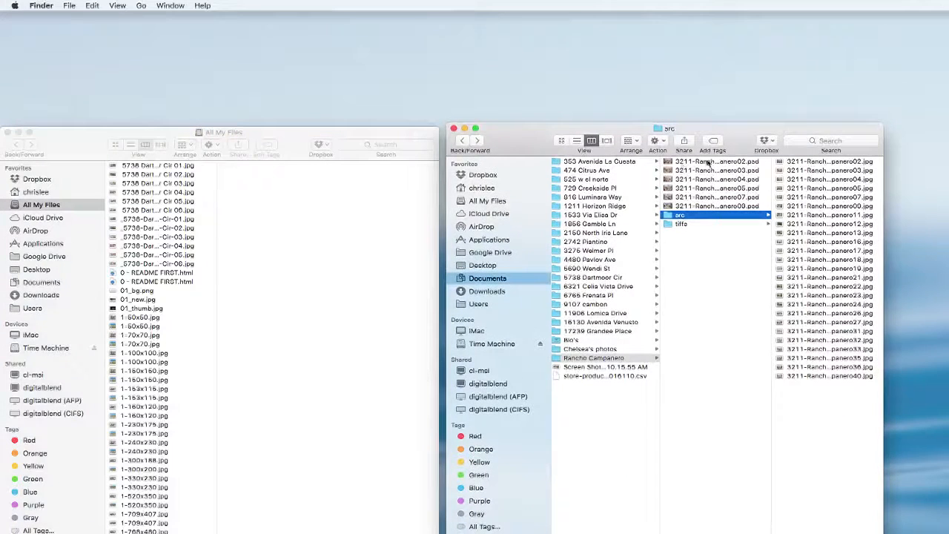
Display the src folder and the Desktop as side-by-side lists with their file size columns in view to compare
left_click(578, 141)
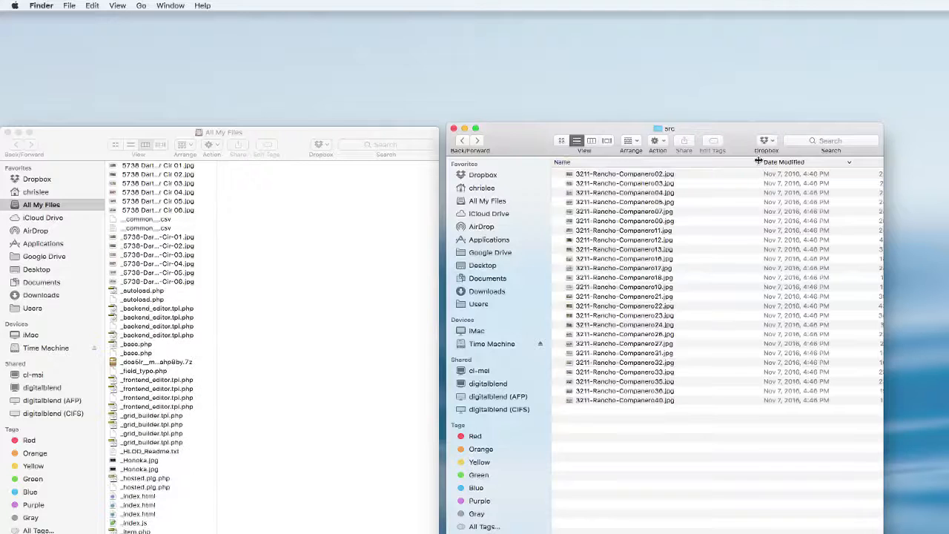
left_click_drag(758, 162, 725, 162)
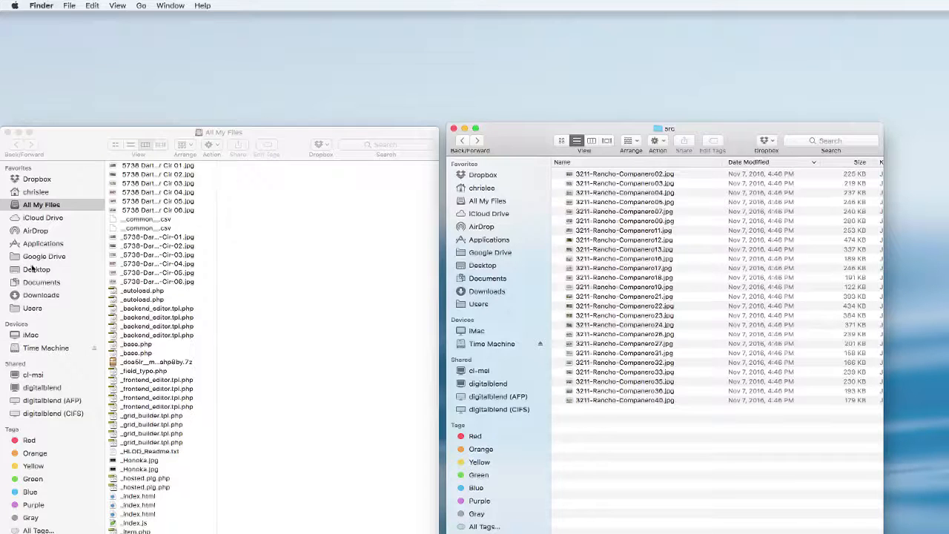
left_click(32, 270)
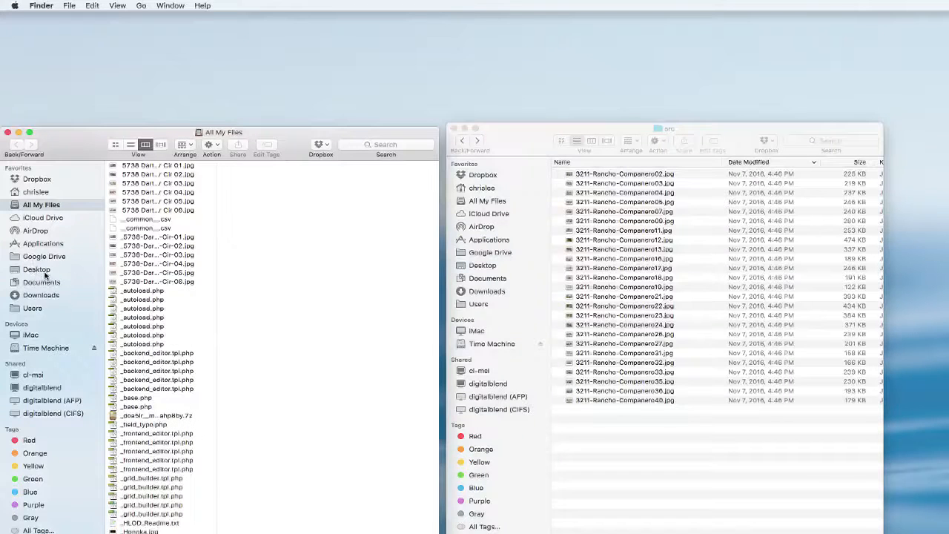
left_click(45, 271)
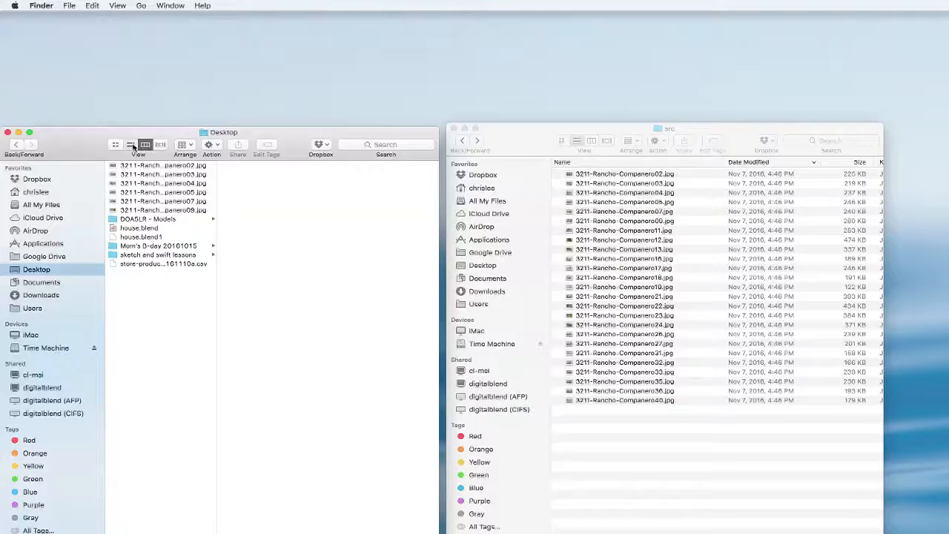
left_click(131, 144)
left_click_drag(316, 165, 276, 165)
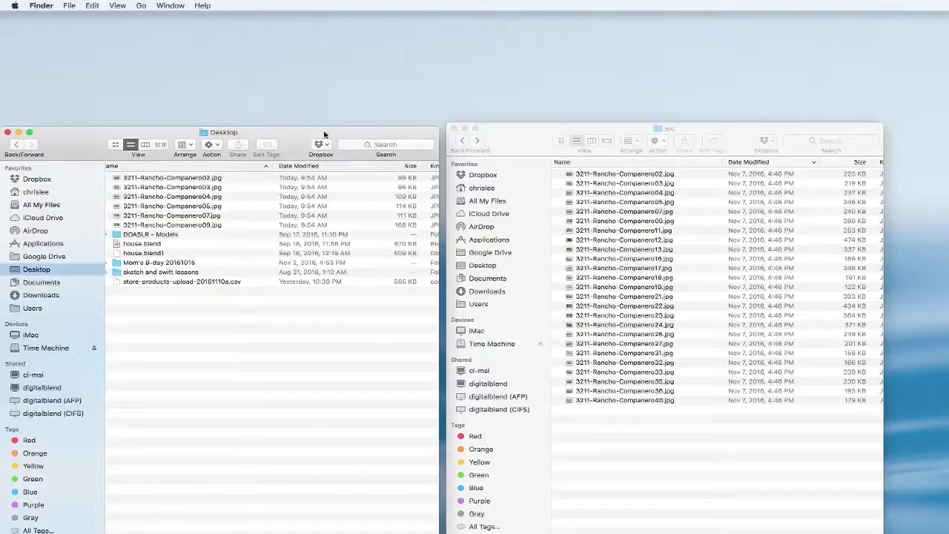
left_click_drag(291, 145, 418, 139)
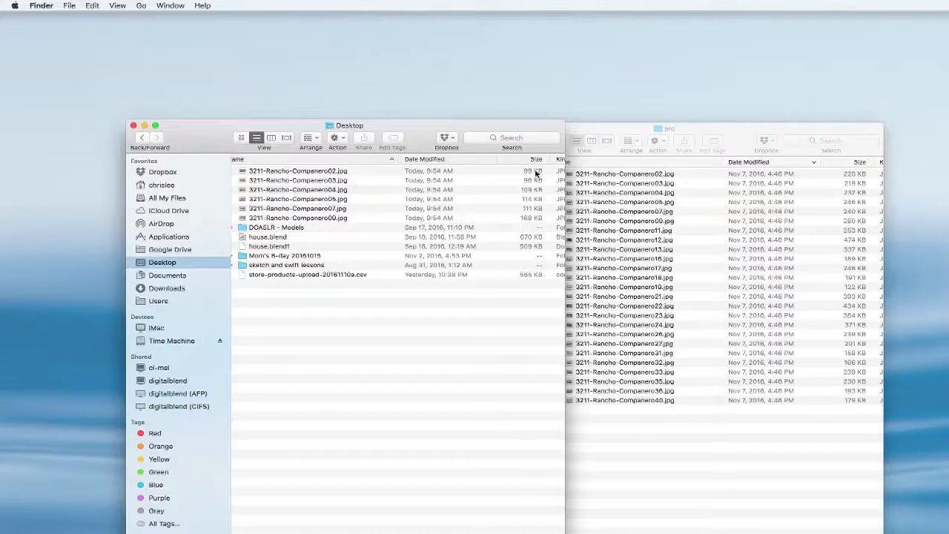
left_click_drag(433, 140, 397, 138)
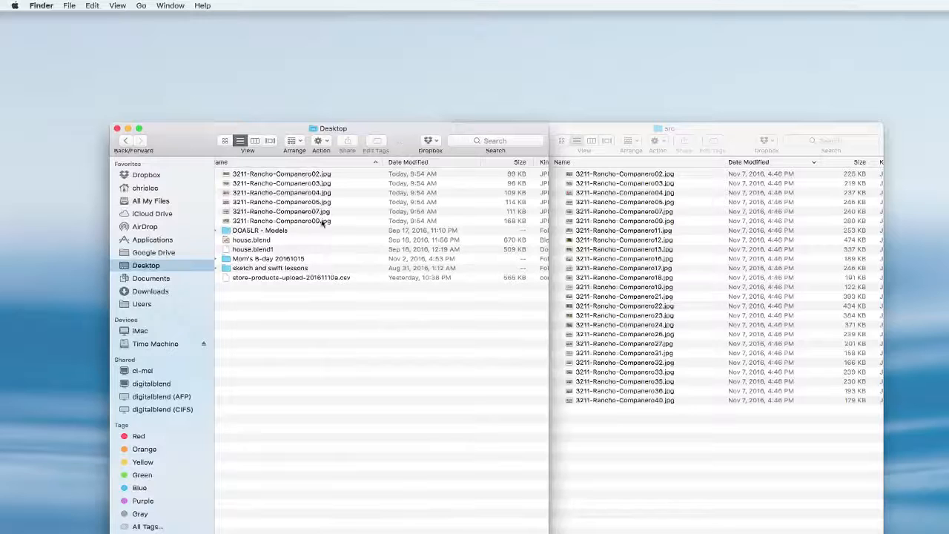
Preview the exported Rancho JPEGs on the Desktop one after another, from photo 09 through photo 02, to check their quality
left_click(287, 221)
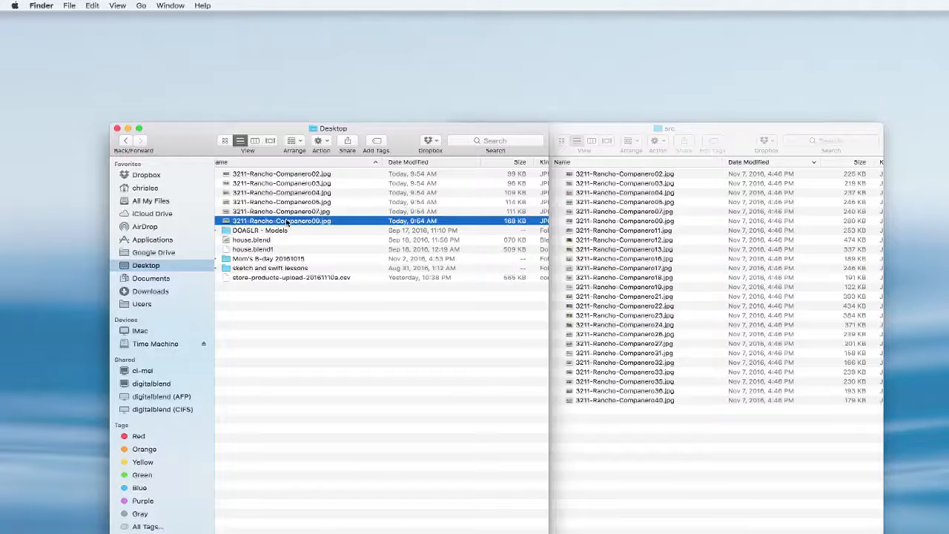
double_click(287, 221)
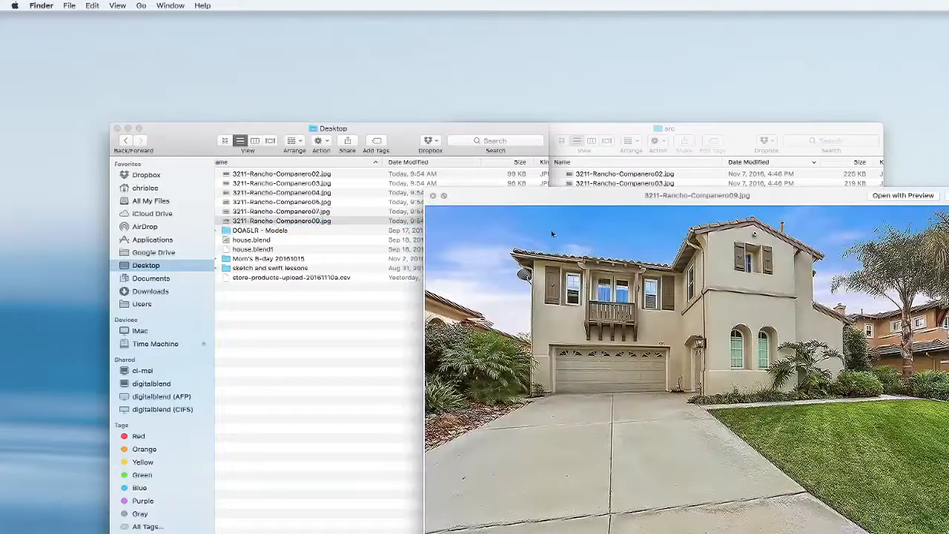
left_click_drag(552, 195, 366, 253)
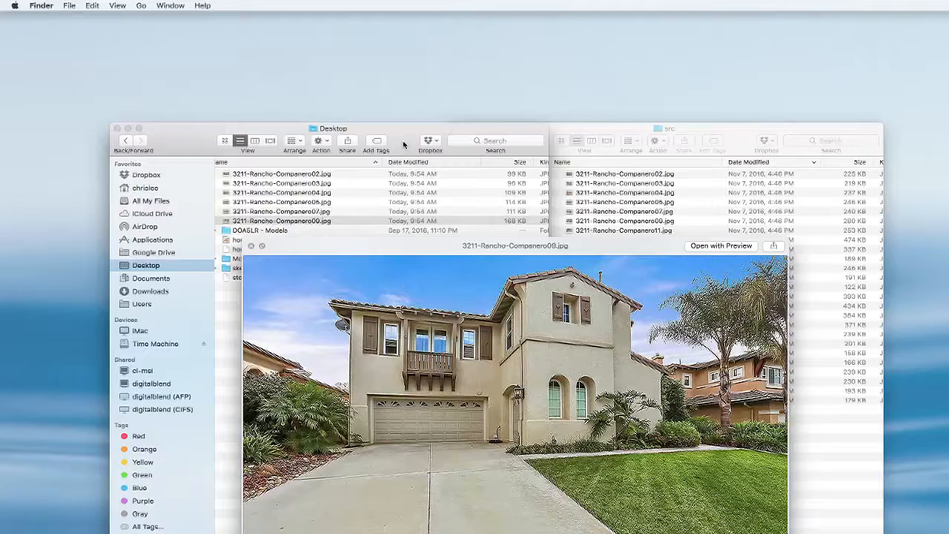
key("Up")
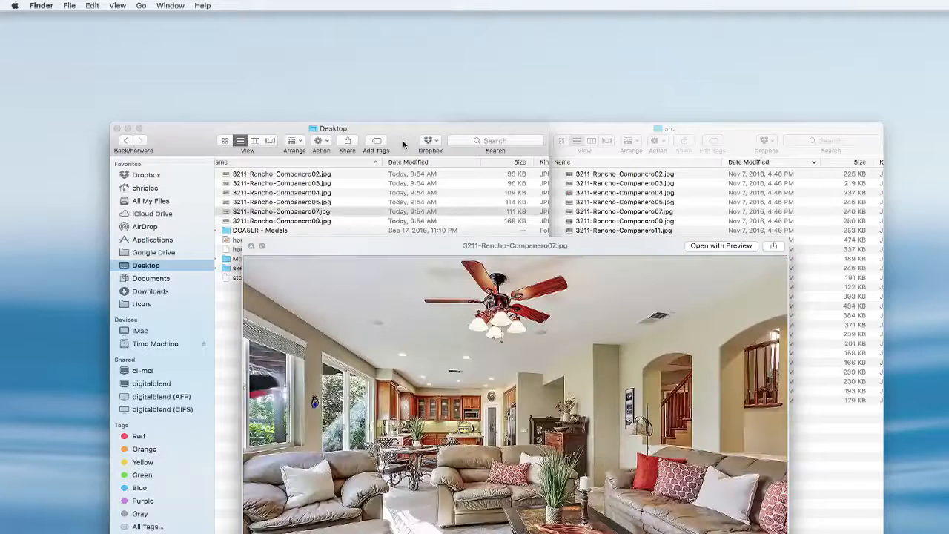
key("Up")
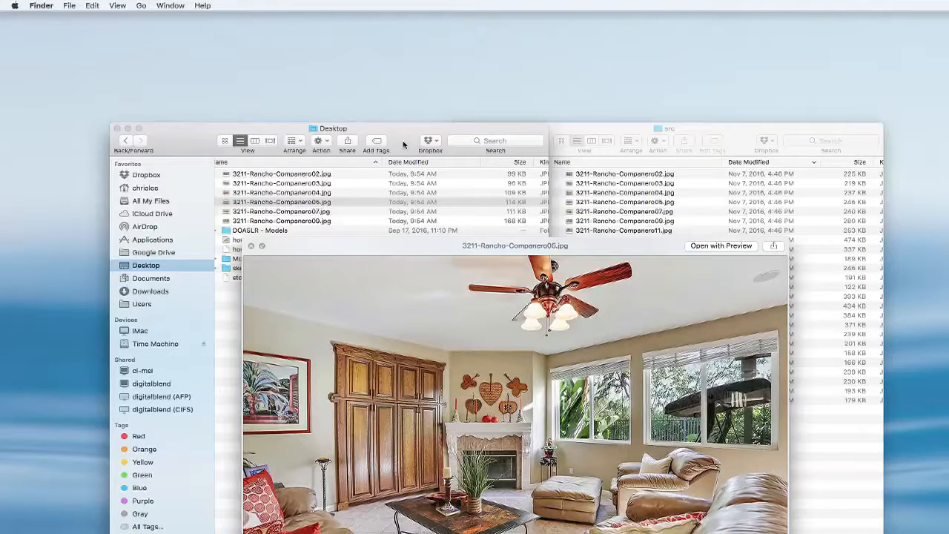
key("Up")
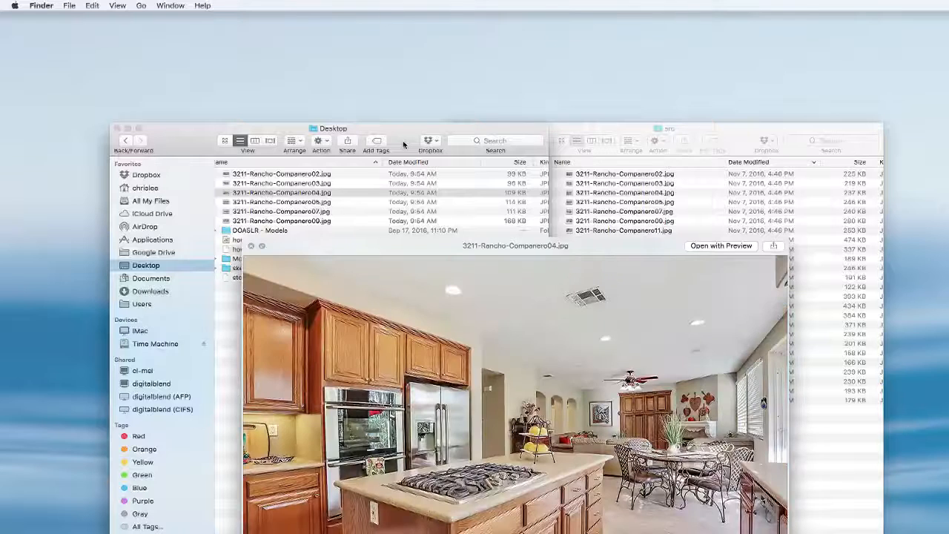
key("Up")
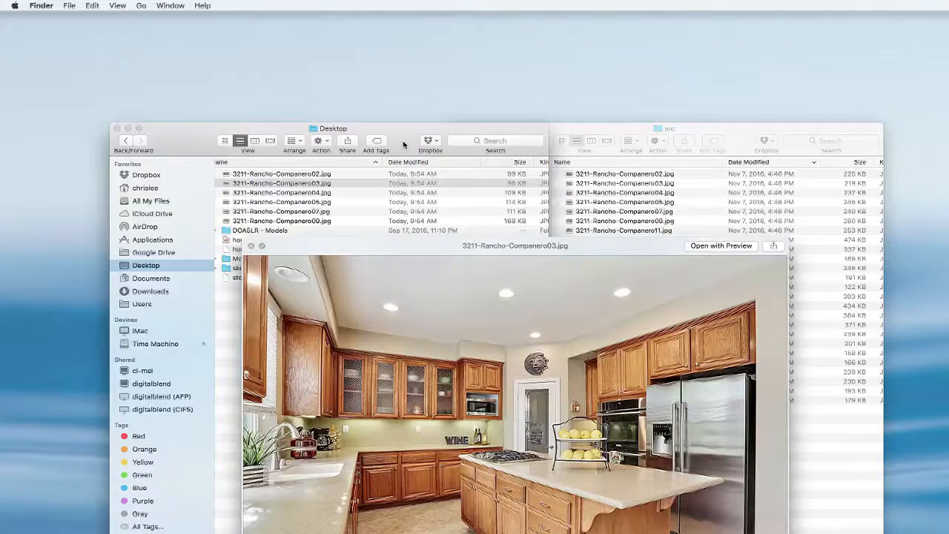
key("Up")
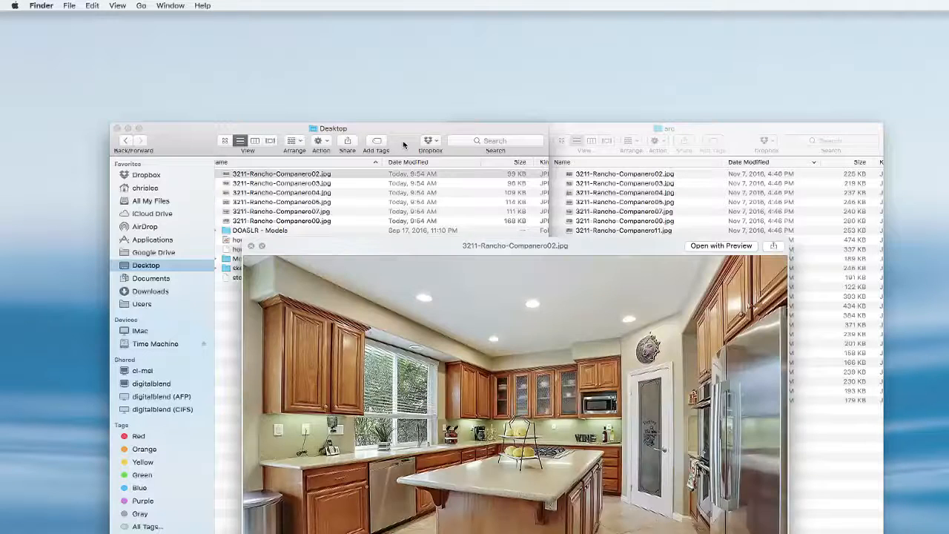
key("Down")
key("Down")
key("Down")
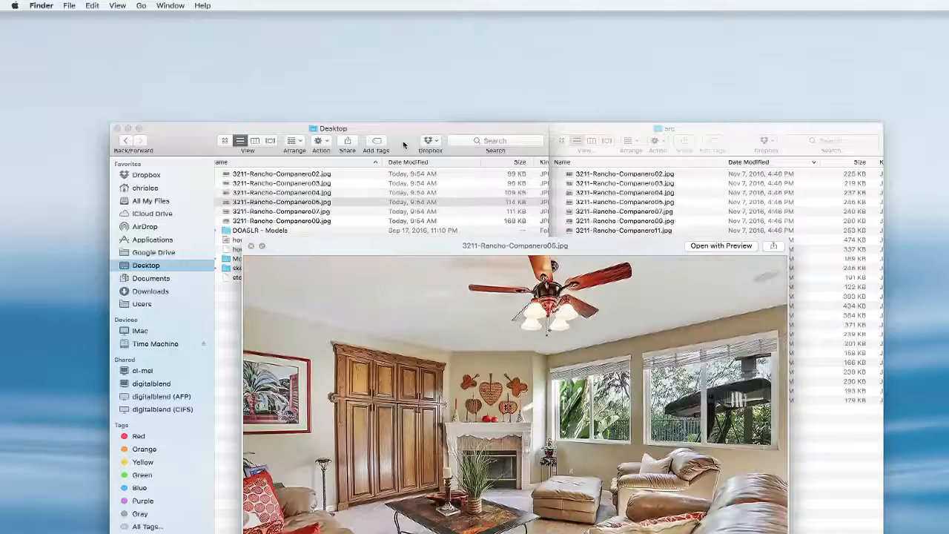
left_click(251, 245)
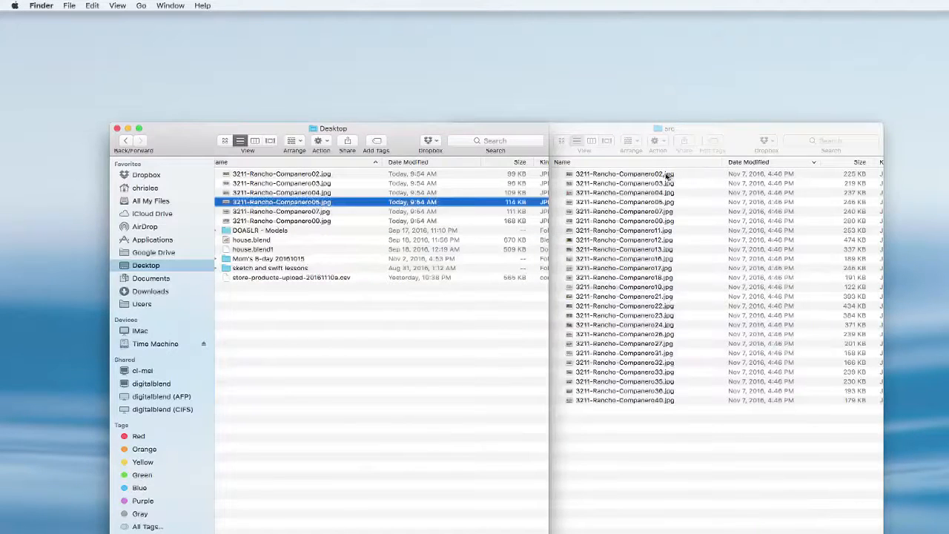
Preview the original kitchen photo 02 in the src folder for comparison with the exported version
left_click(667, 177)
left_click(667, 175)
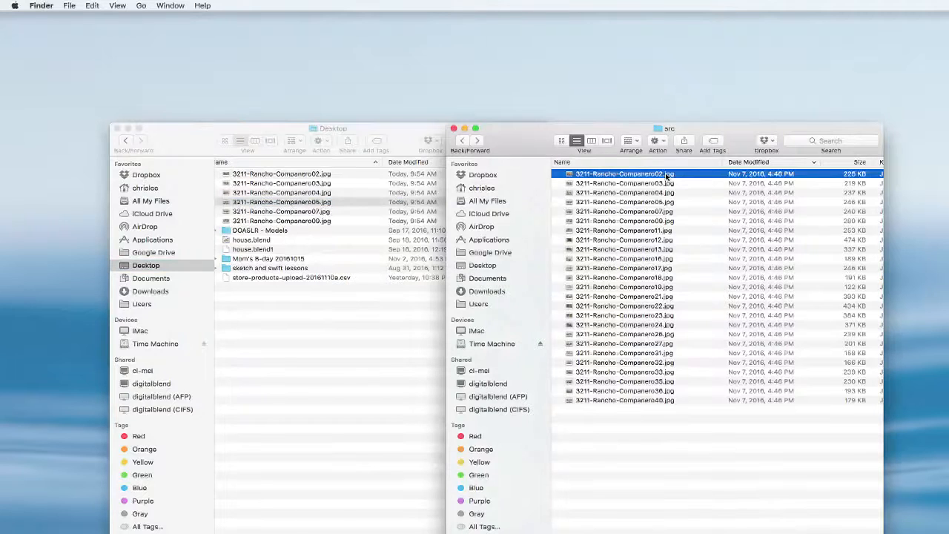
key("space")
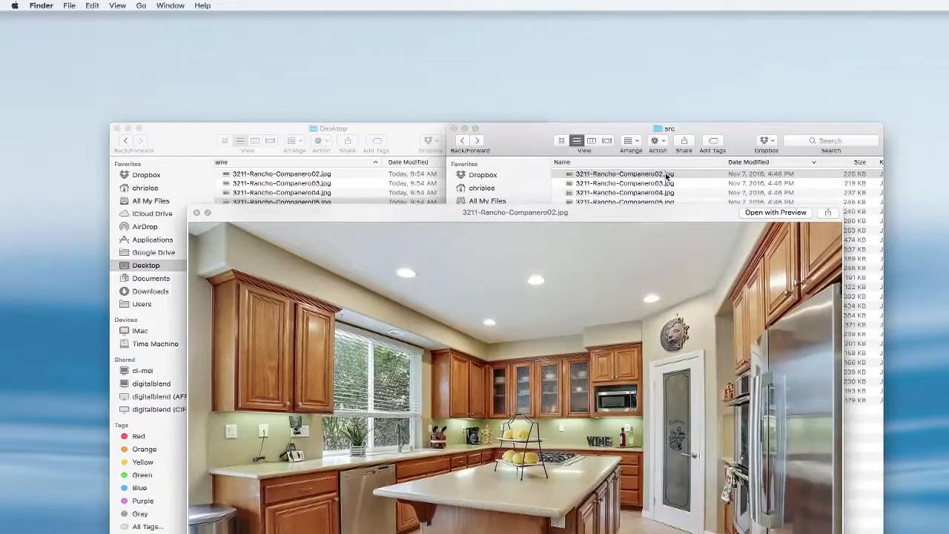
key("space")
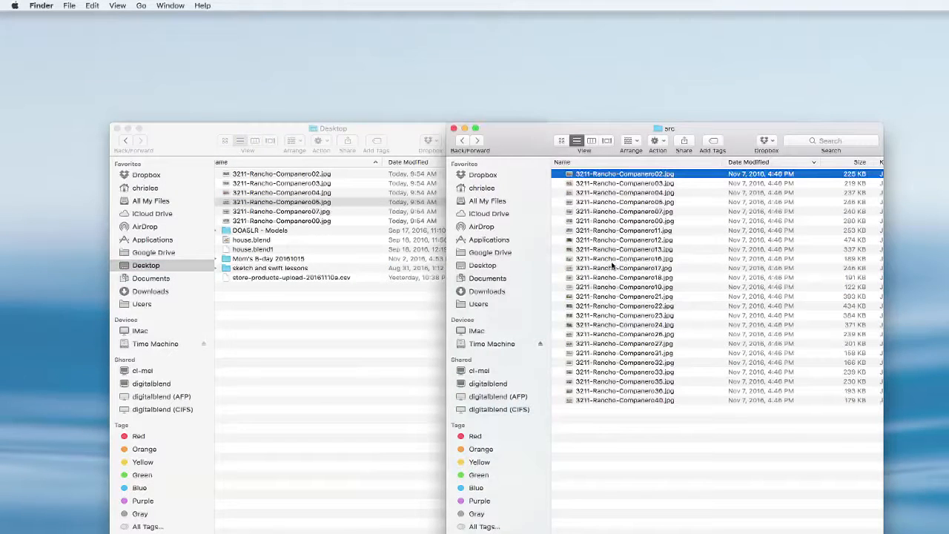